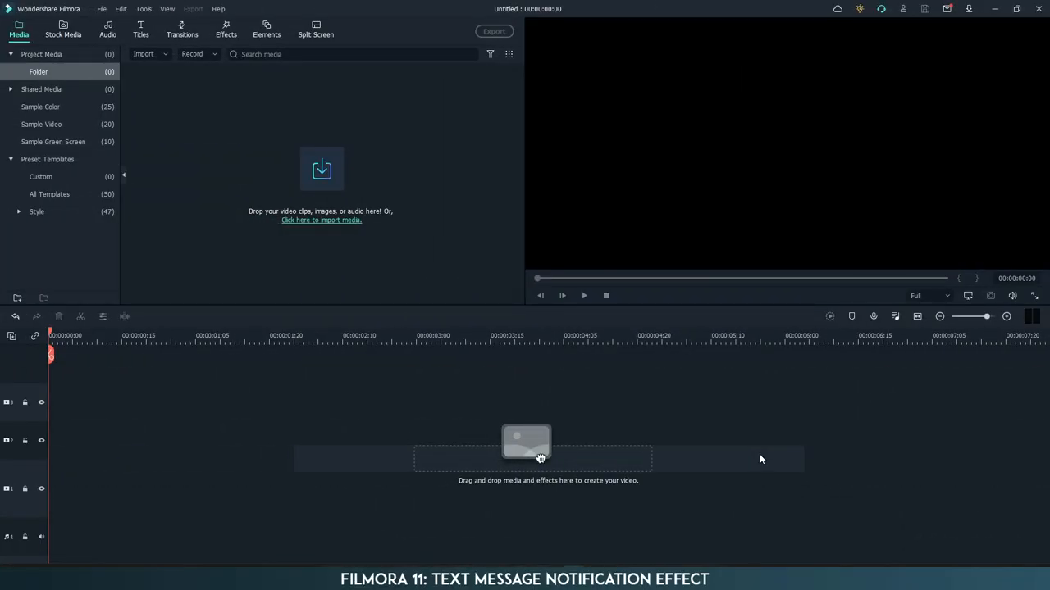
- Import Blue.png, Grey.png, Notification Sound.mp3 and Stock Video.mp4 into the media library
click(380, 262)
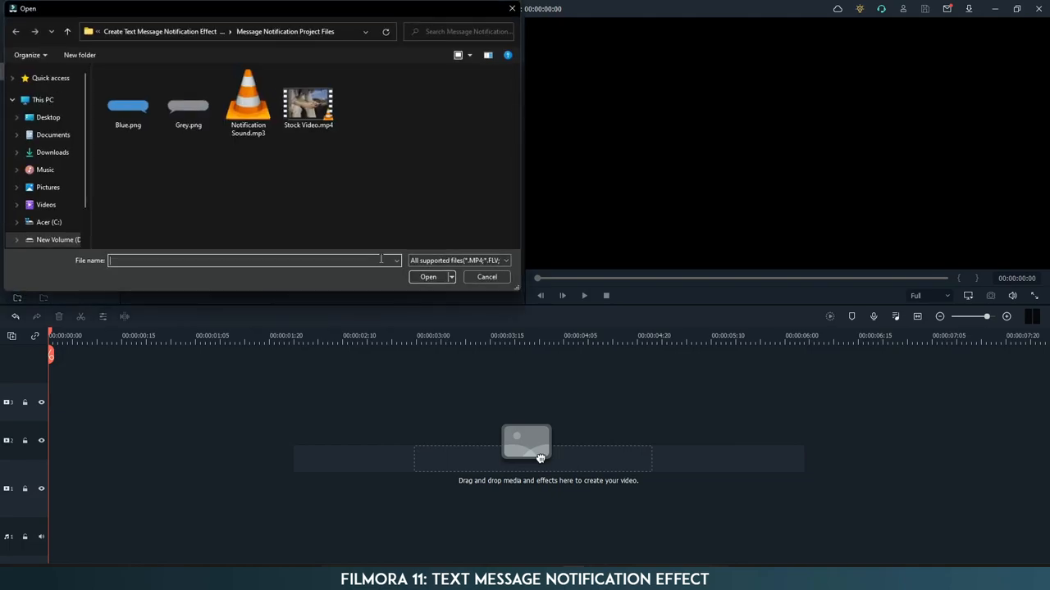
drag(343, 194, 310, 106)
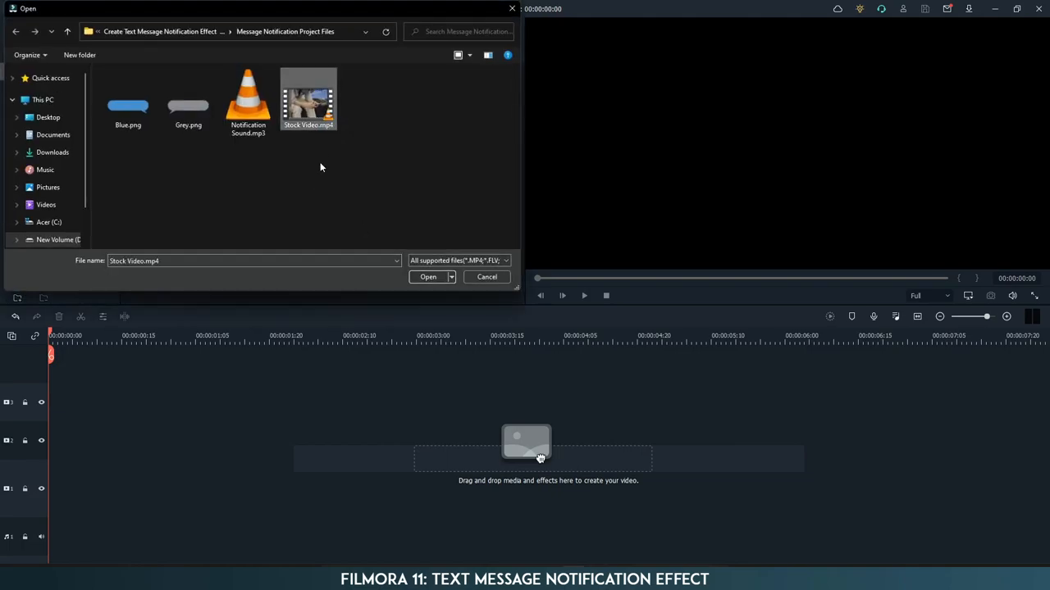
drag(265, 172, 145, 160)
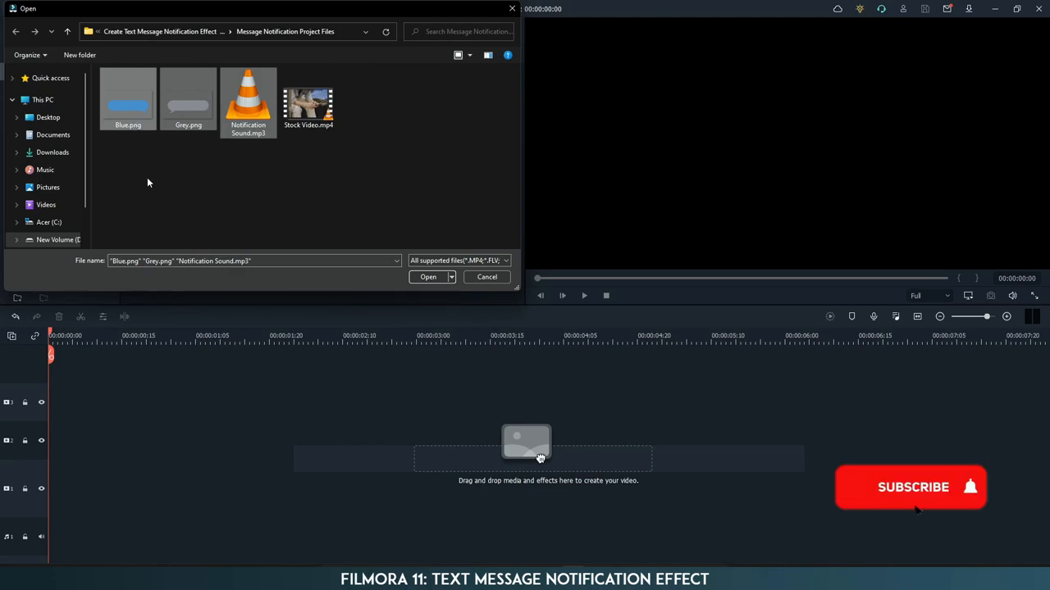
key(ctrl+a)
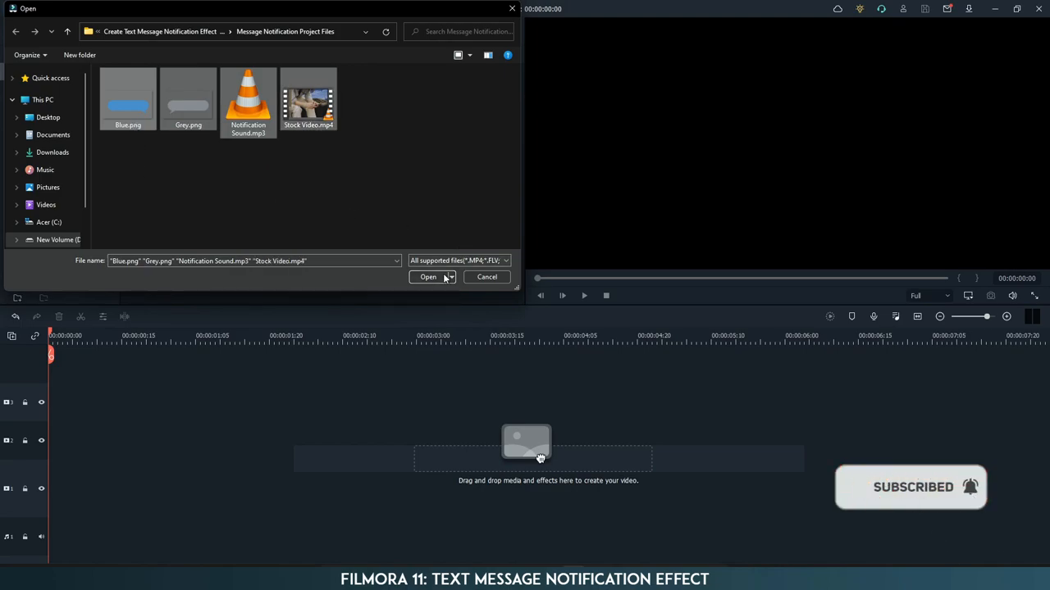
click(428, 277)
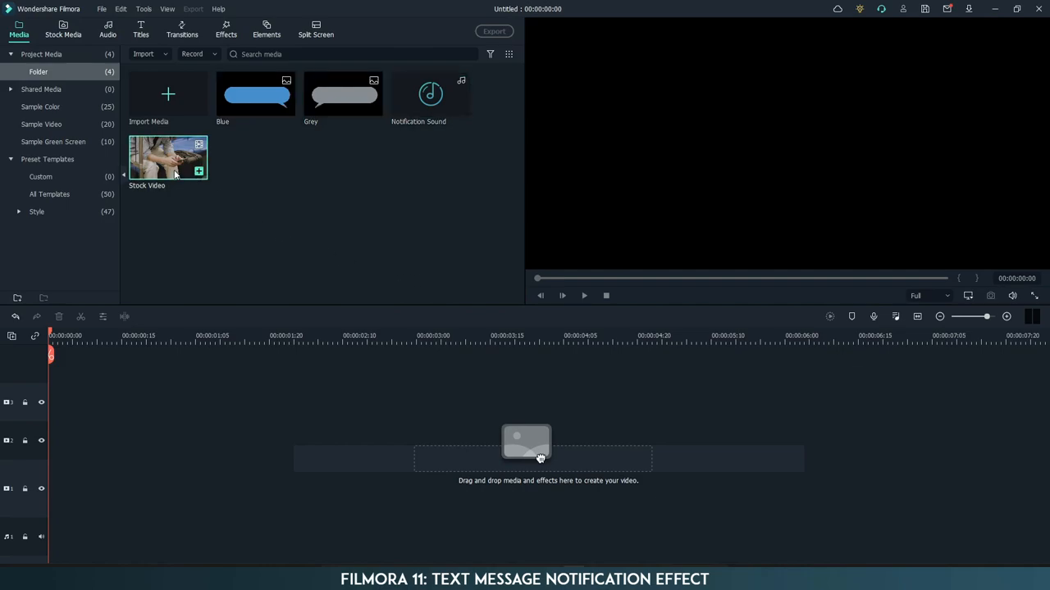
- Place Stock Video on track 1 and Grey on track 2 from 00:00:01:00, trimmed to the video's end
drag(197, 168, 57, 474)
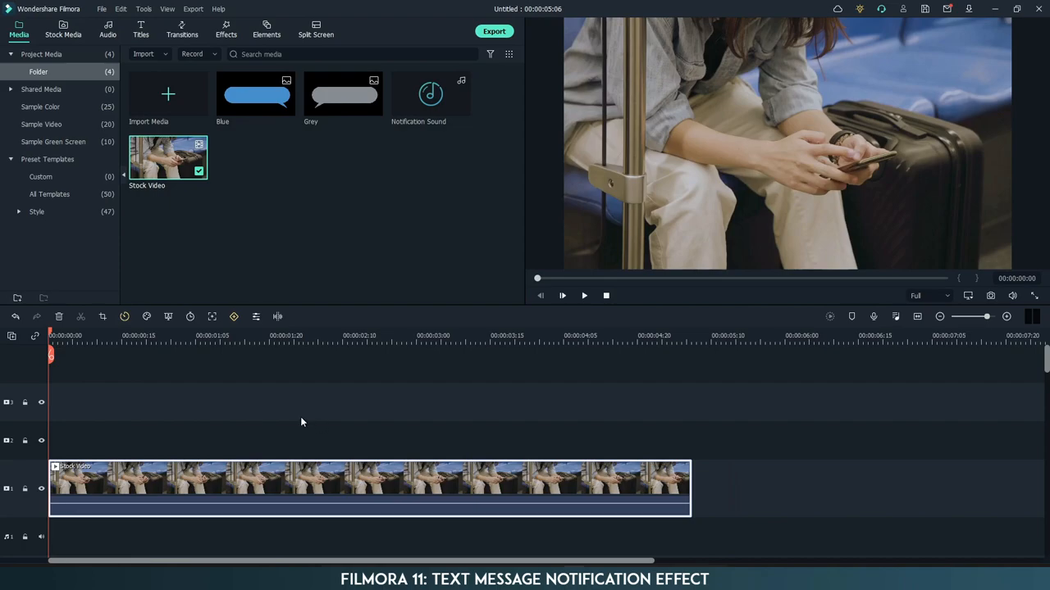
click(171, 343)
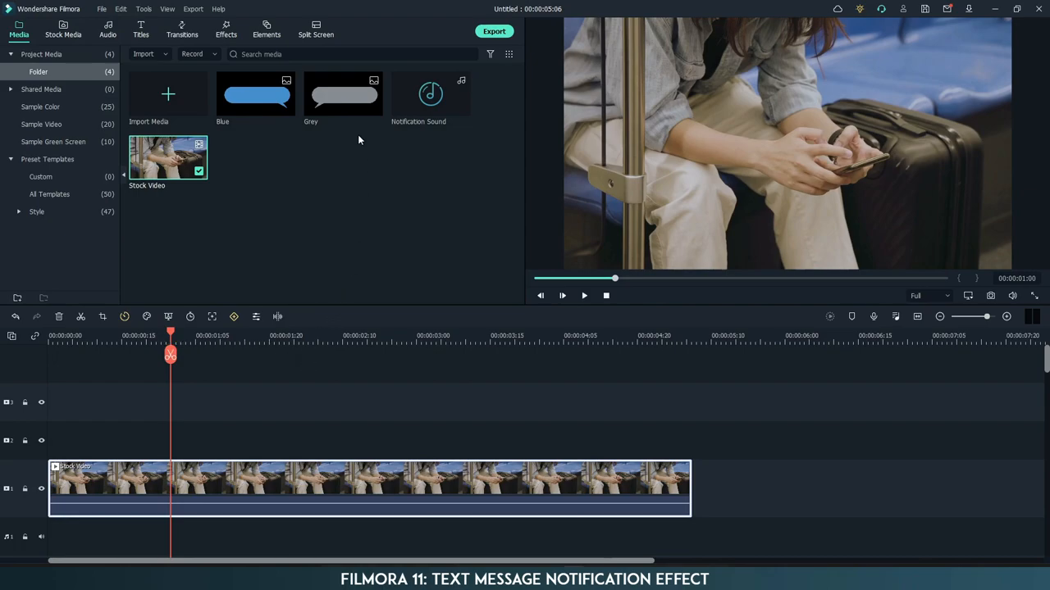
drag(329, 97, 186, 443)
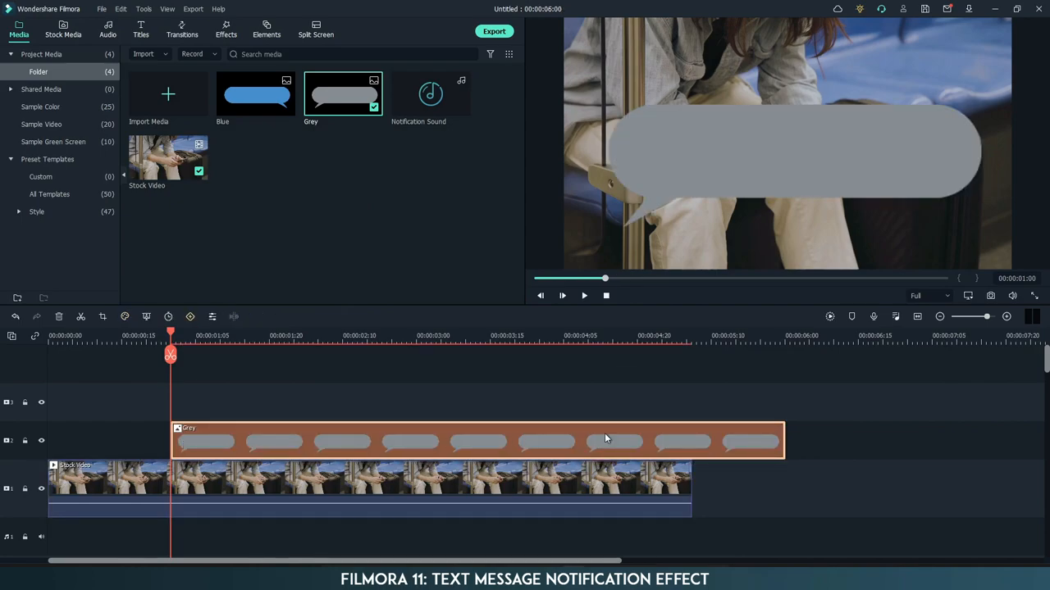
drag(782, 442, 691, 443)
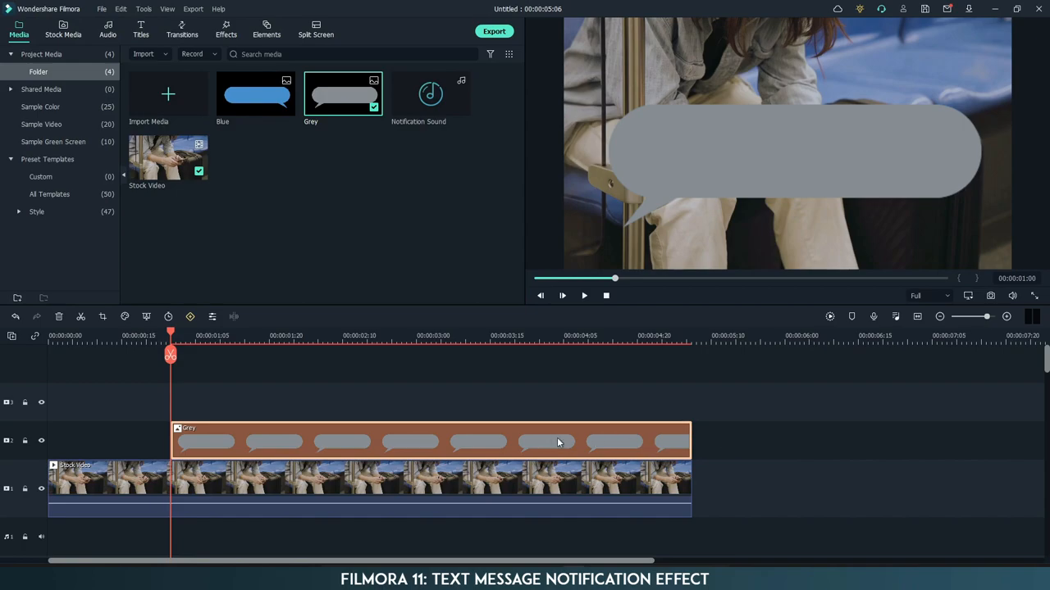
- Set the Grey clip to Scale 25, Opacity 70 and Position X 600, Y 60 in Edit Properties
right_click(433, 443)
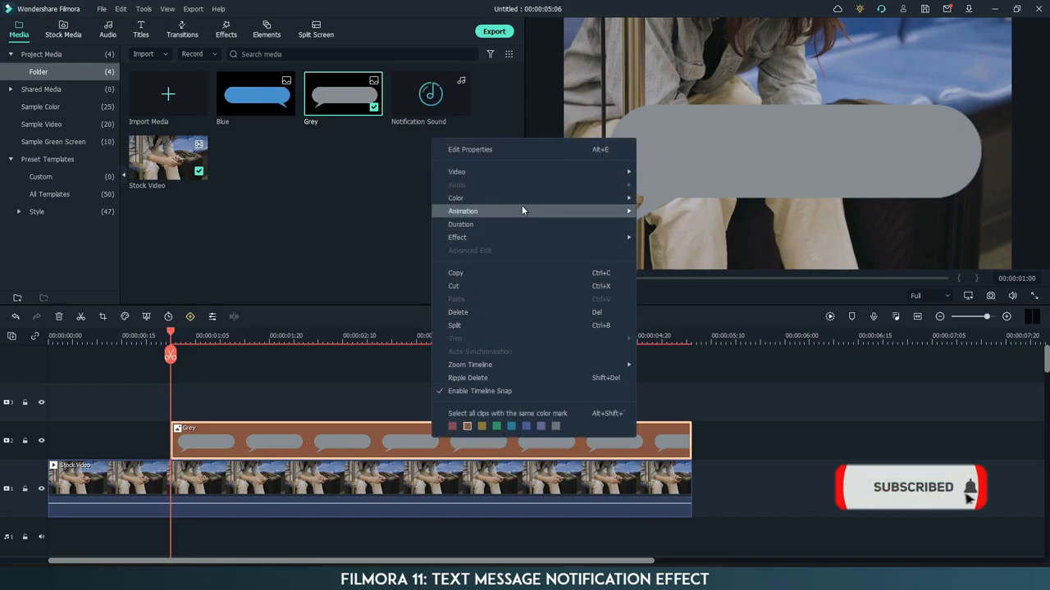
click(519, 151)
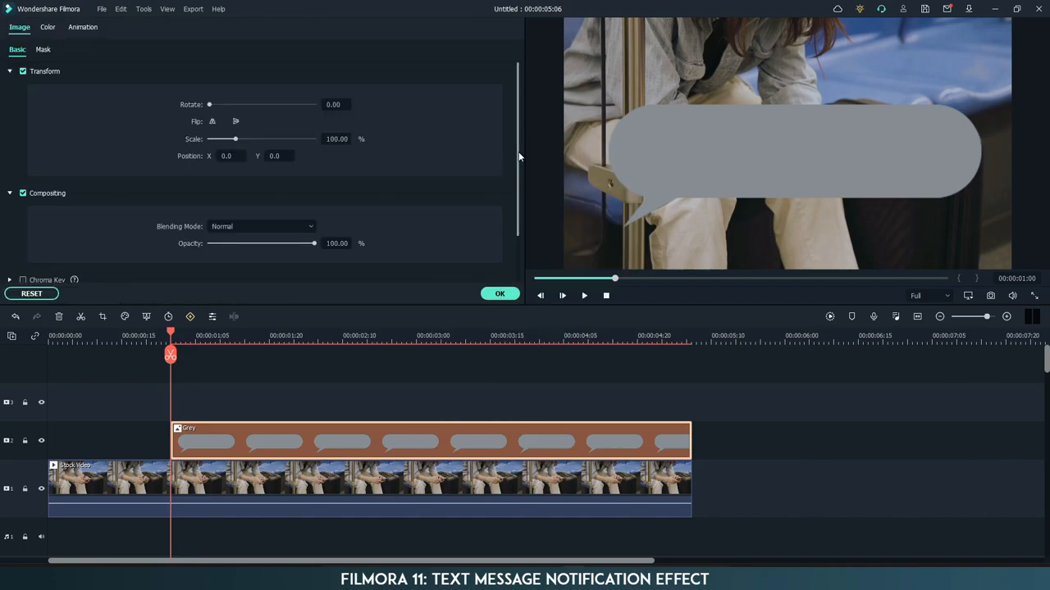
double_click(328, 139)
text(25)
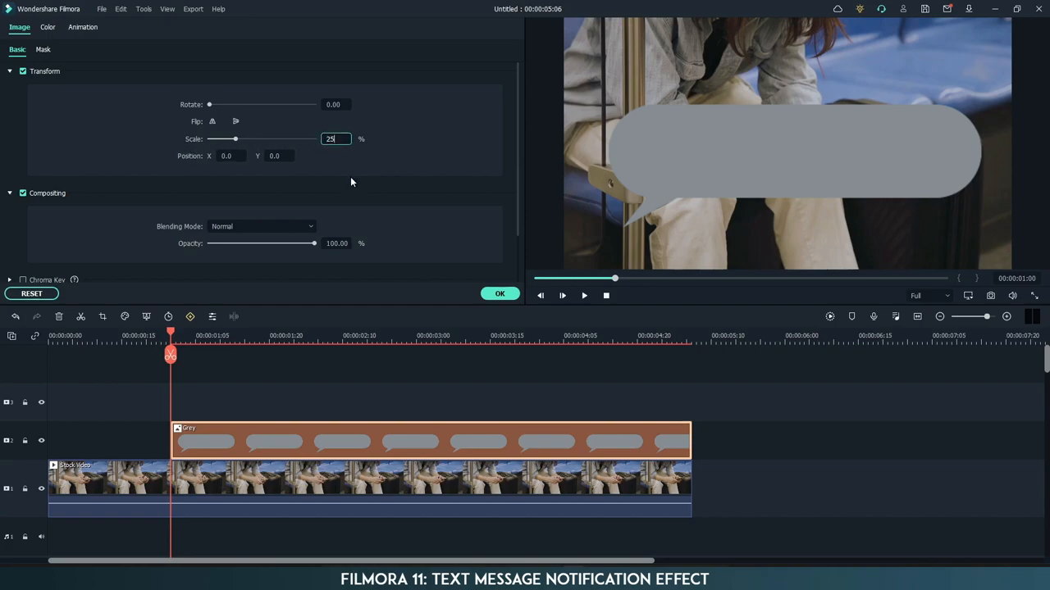
key(Return)
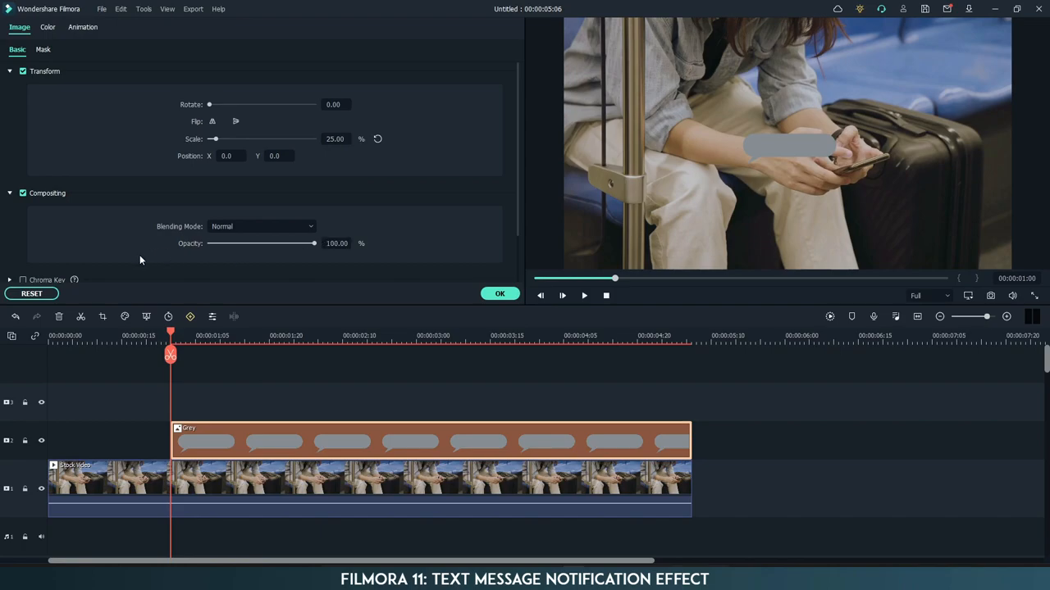
double_click(341, 244)
text(70)
key(Return)
text(560)
key(Return)
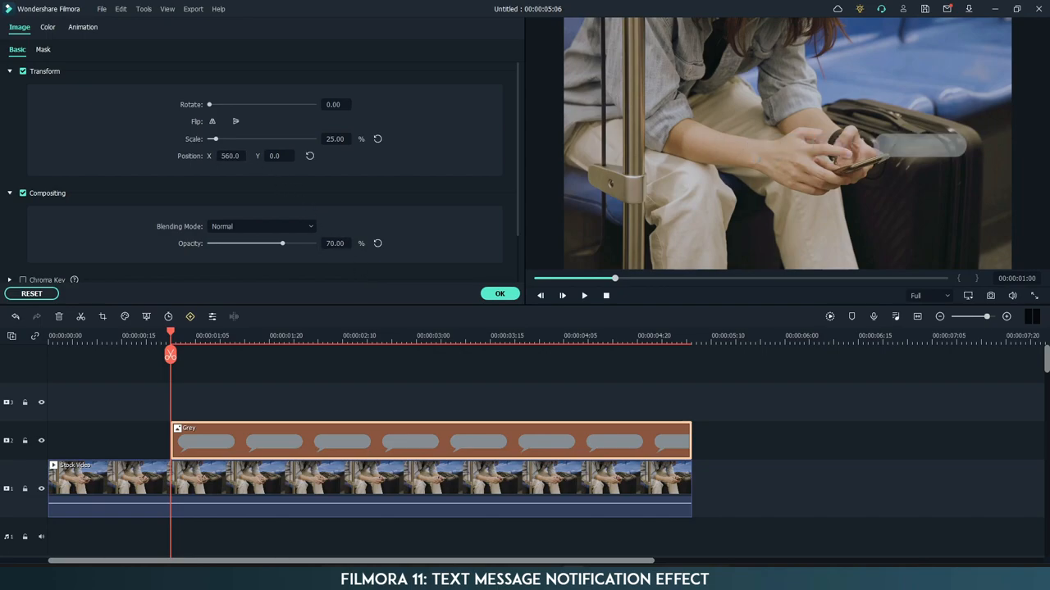
key(Up)
key(Up)
key(Up)
key(Up)
key(Up)
key(Up)
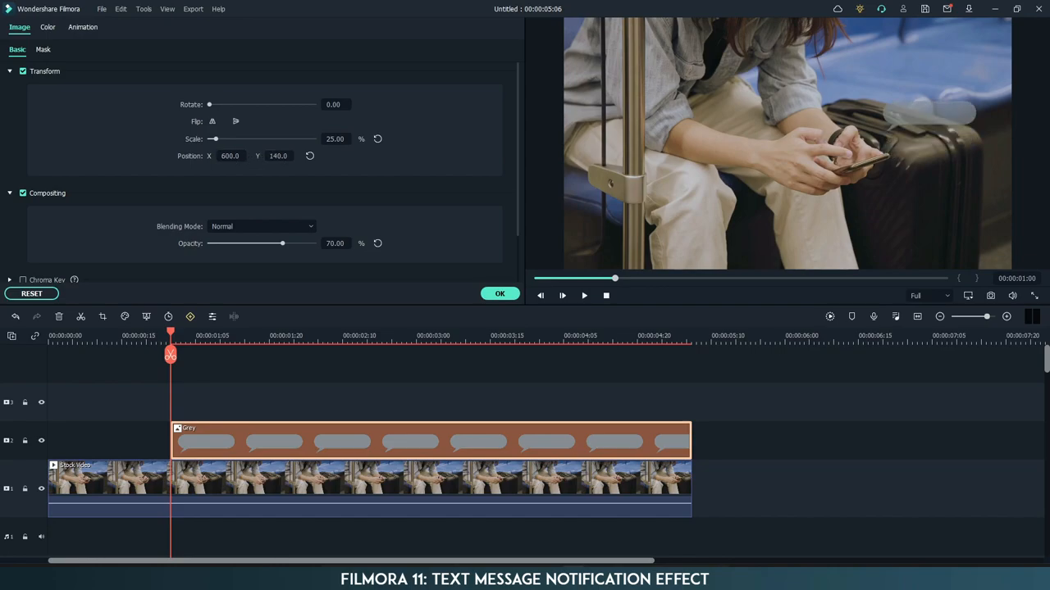
key(Up)
key(Up)
key(Up)
key(Up)
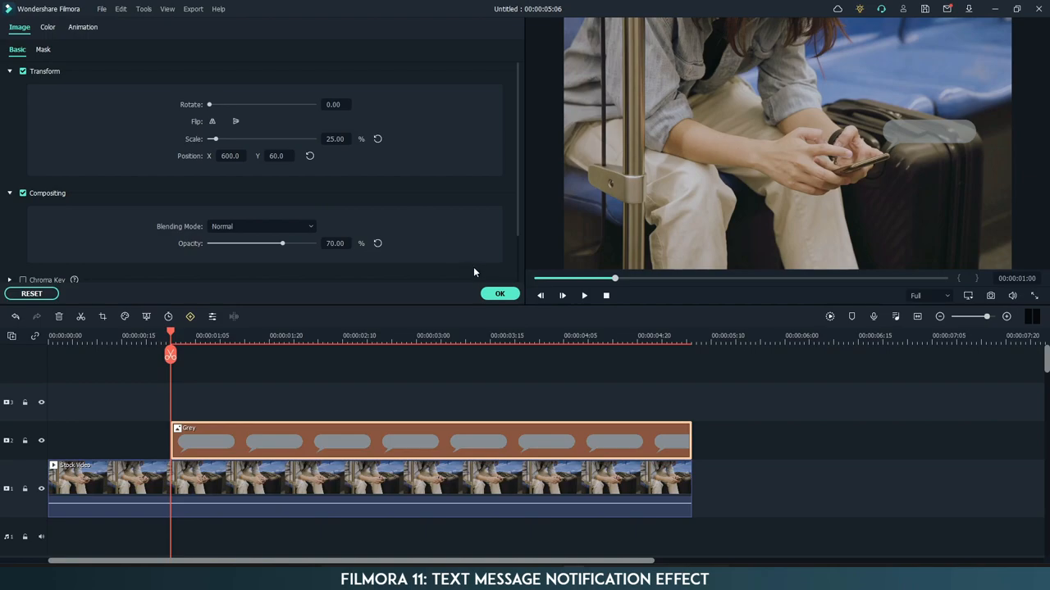
click(498, 294)
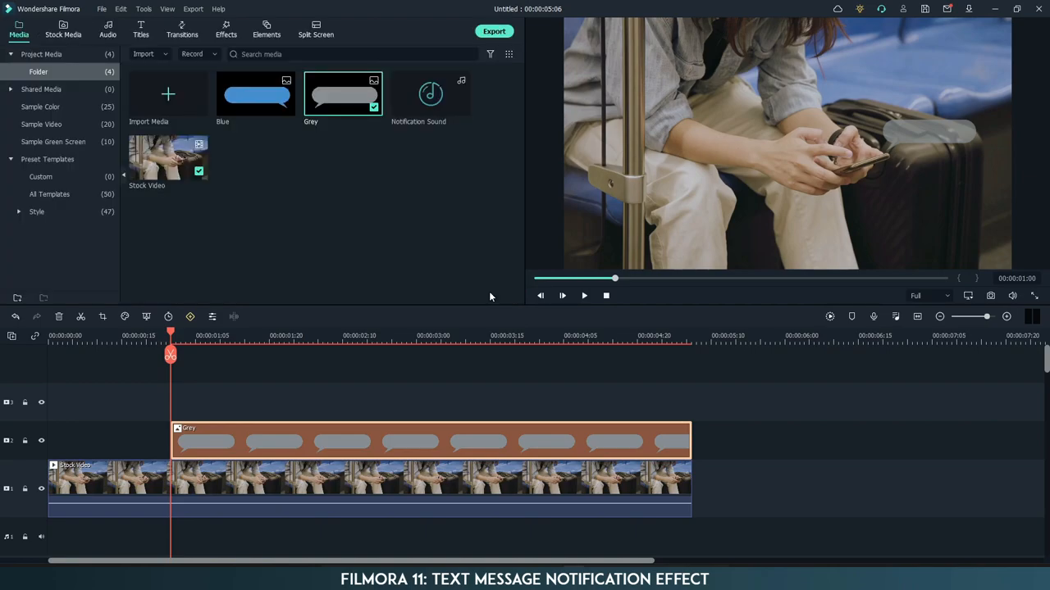
- Add the Basic 6 title on track 3 from one second, trimmed to end with the video
click(141, 30)
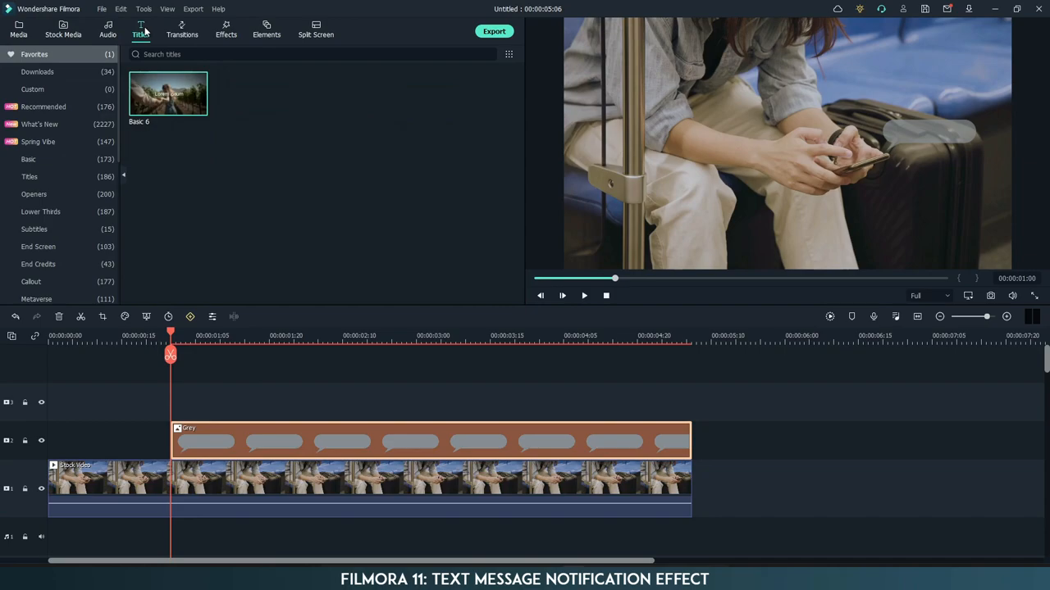
drag(168, 94, 195, 407)
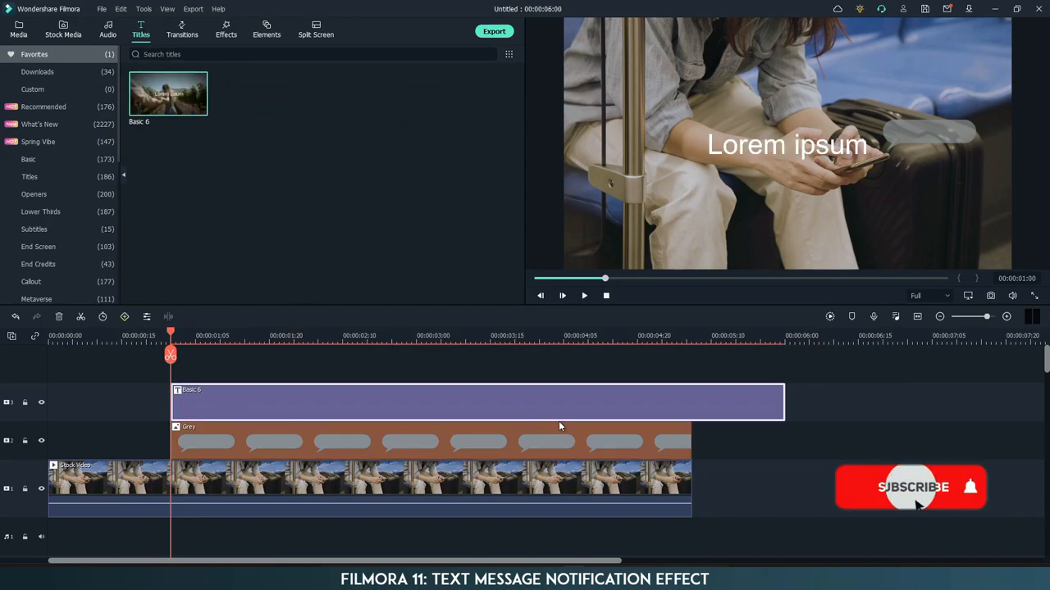
drag(784, 402, 692, 401)
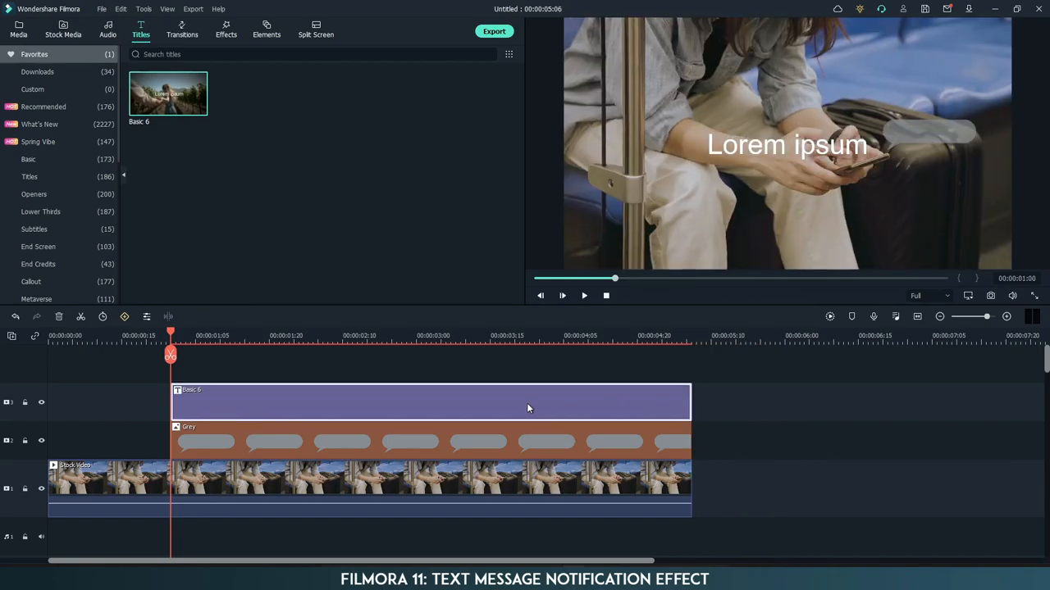
right_click(342, 406)
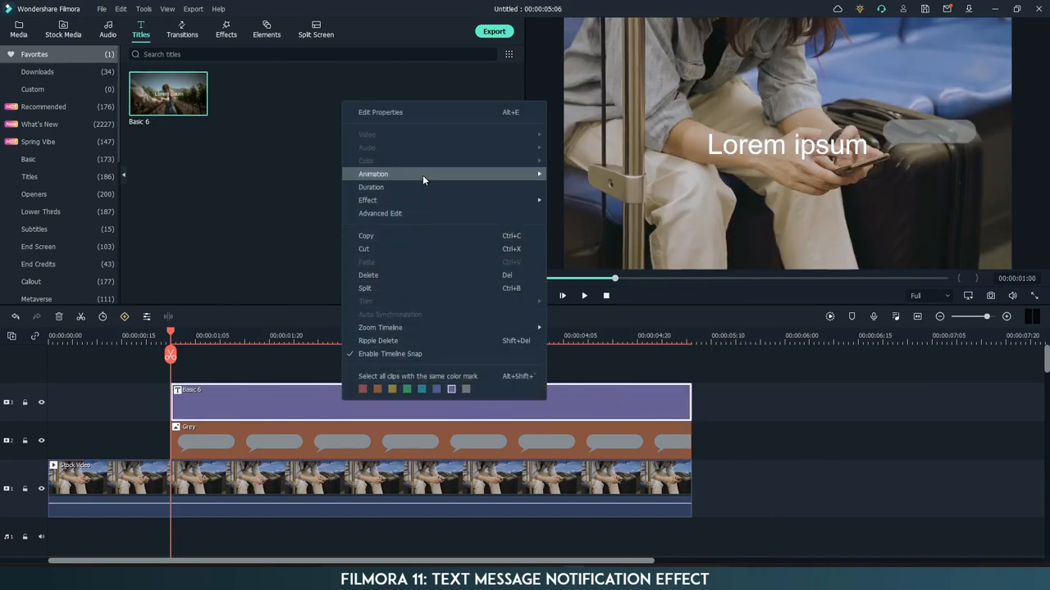
- Set the title to Ubuntu Medium reading 'Hey stranger, you still alive?' on two lines
click(419, 115)
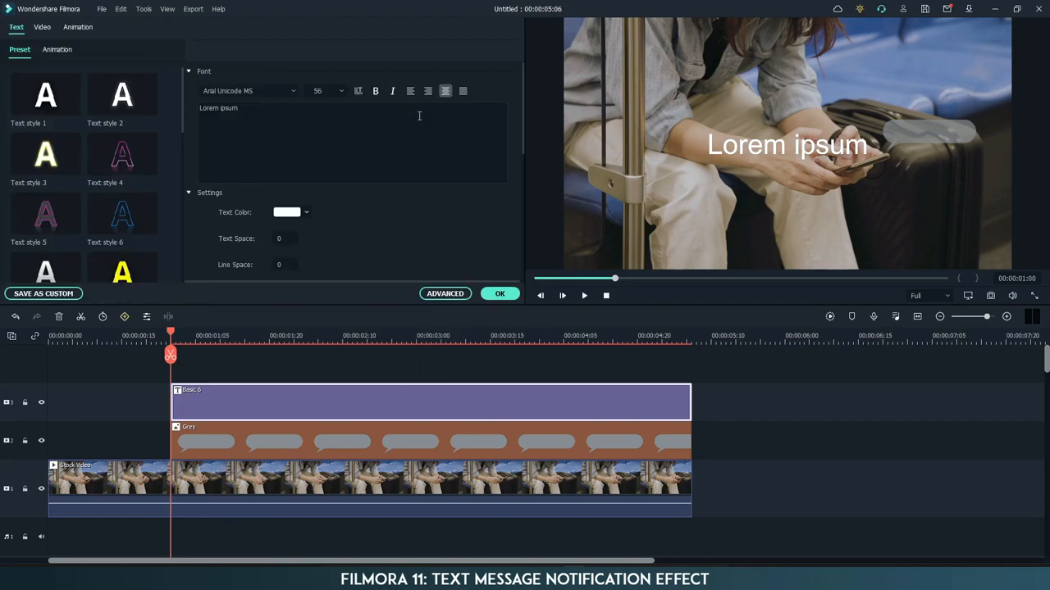
click(250, 91)
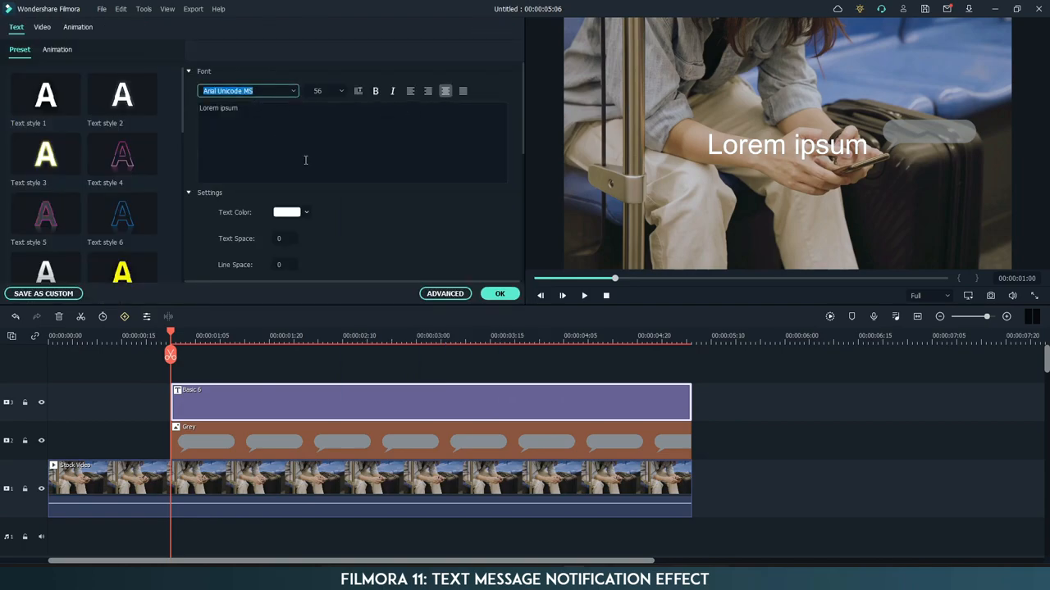
text(untu medium)
key(Return)
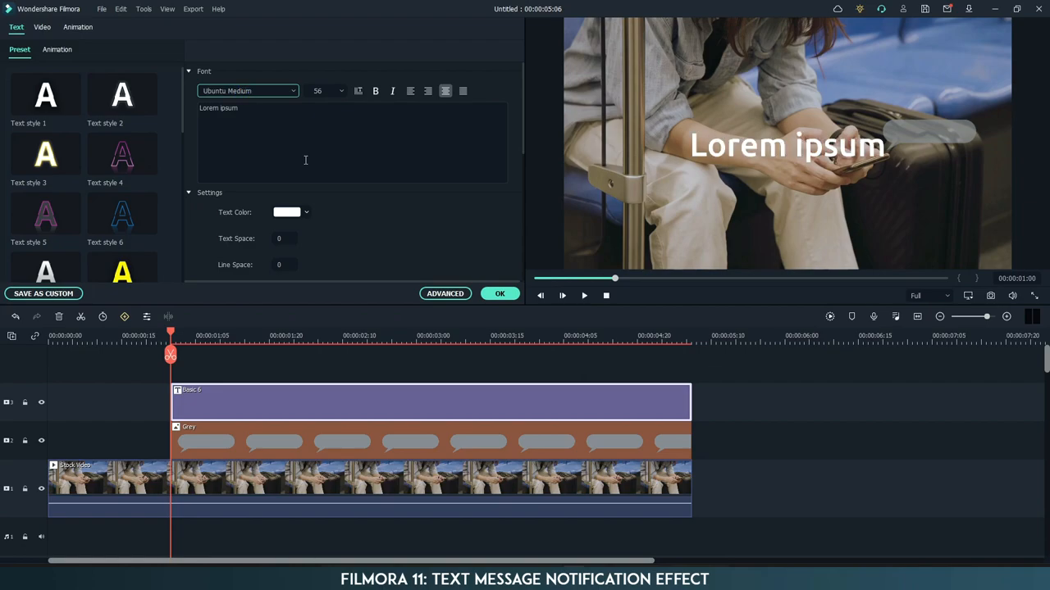
click(307, 139)
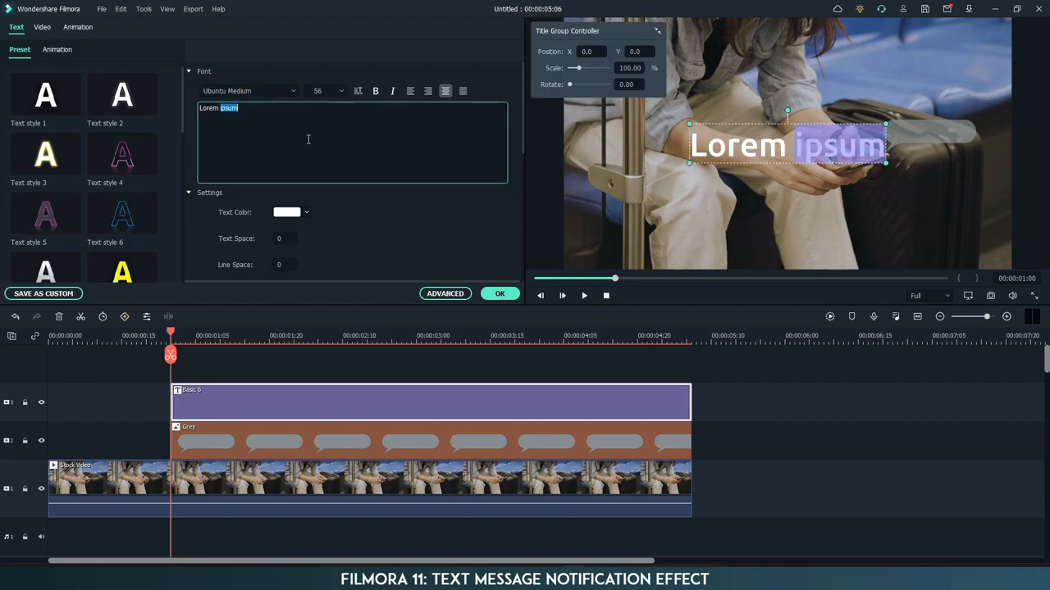
key(ctrl+a)
text(Hey stranger, you)
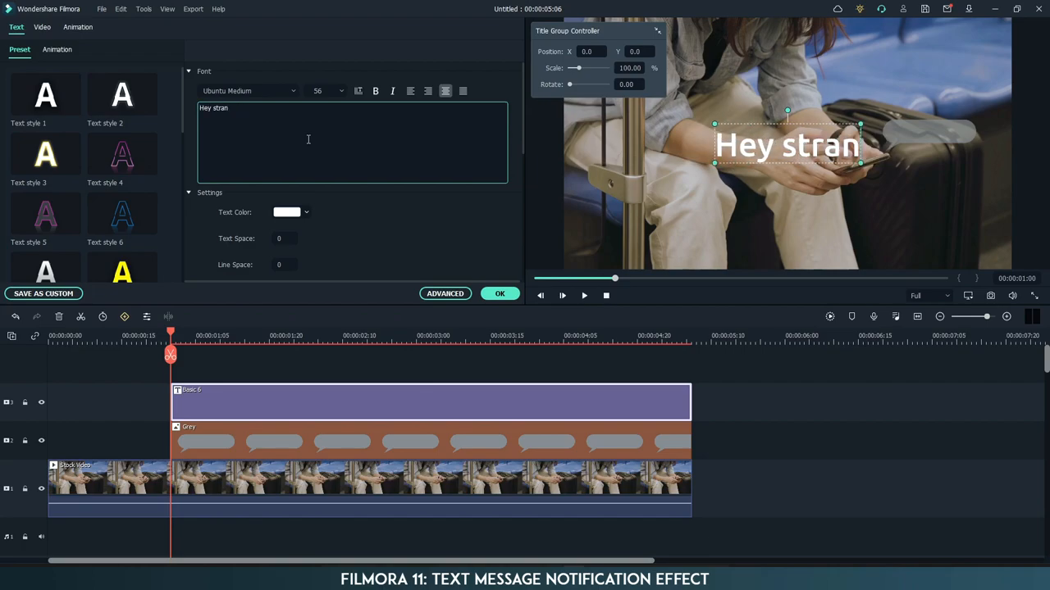
key(BackSpace)
text(u)
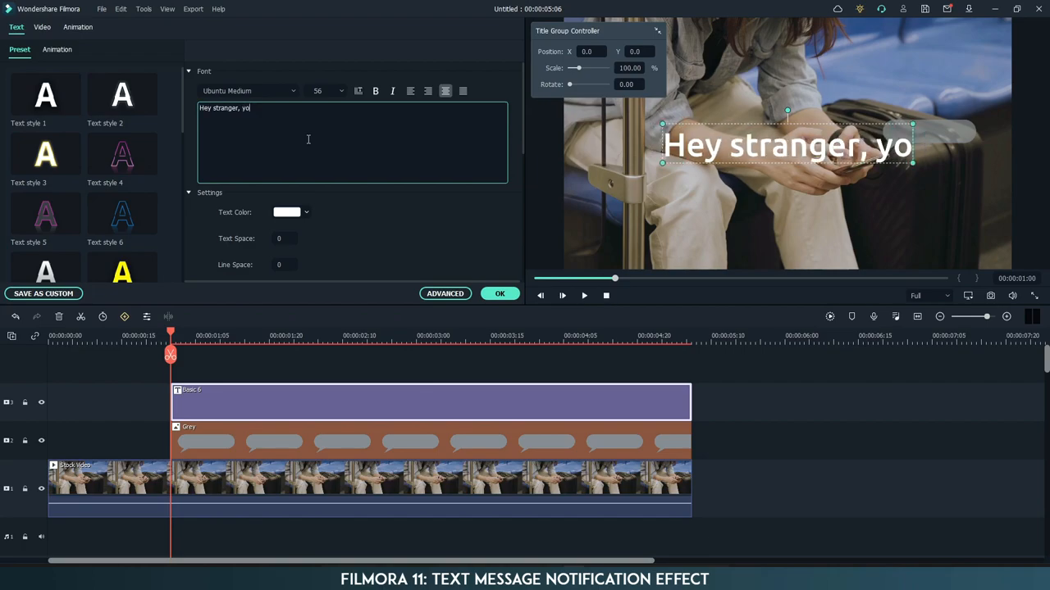
key(Return)
text(still alive?)
key(ctrl+a)
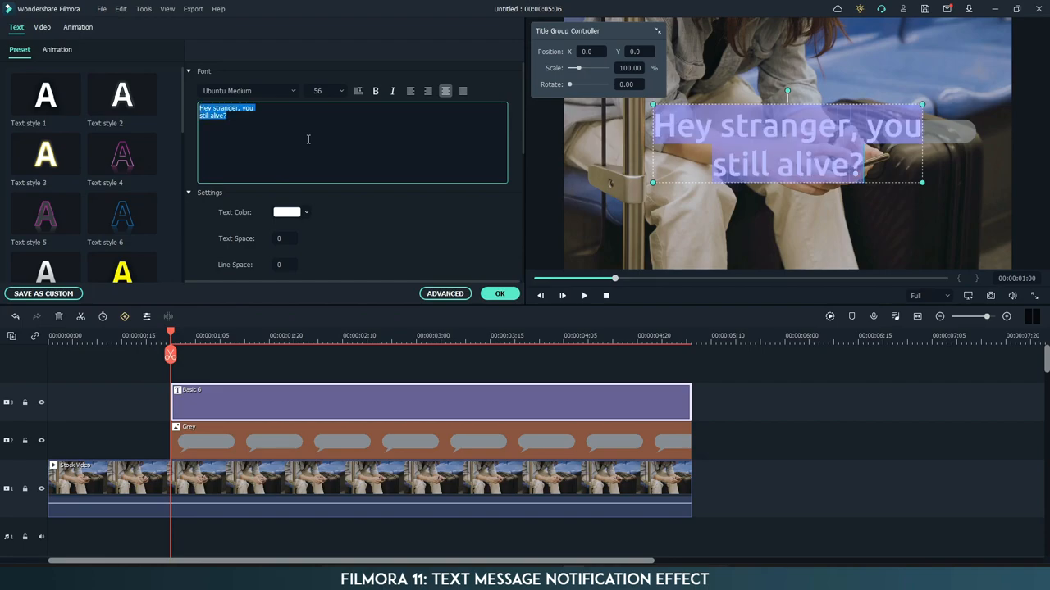
- Left-align the message at font size 14 and move it inside the grey bubble in the preview
click(409, 91)
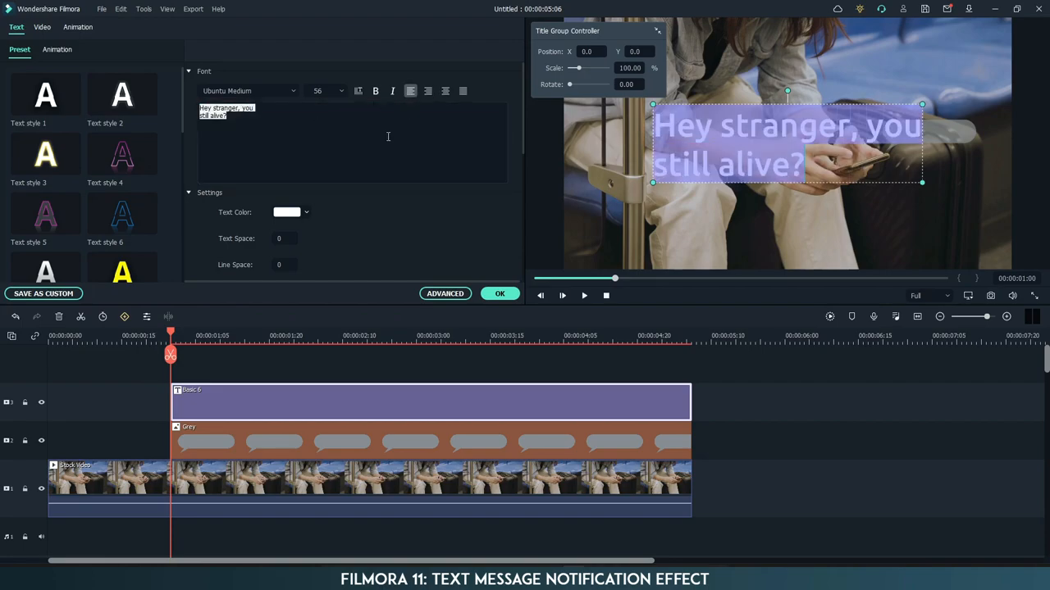
click(320, 91)
text(14)
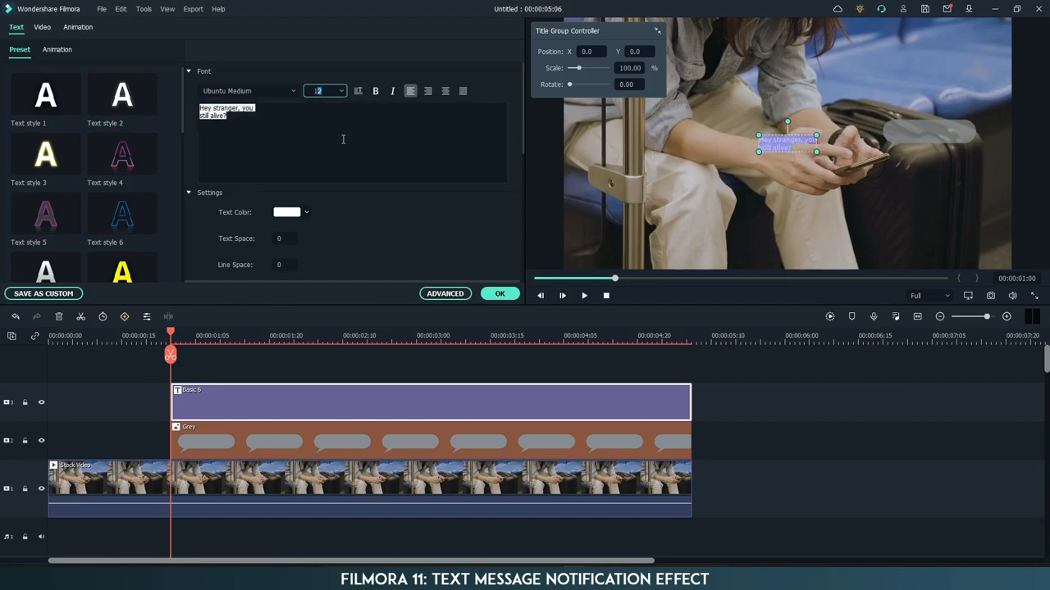
click(343, 138)
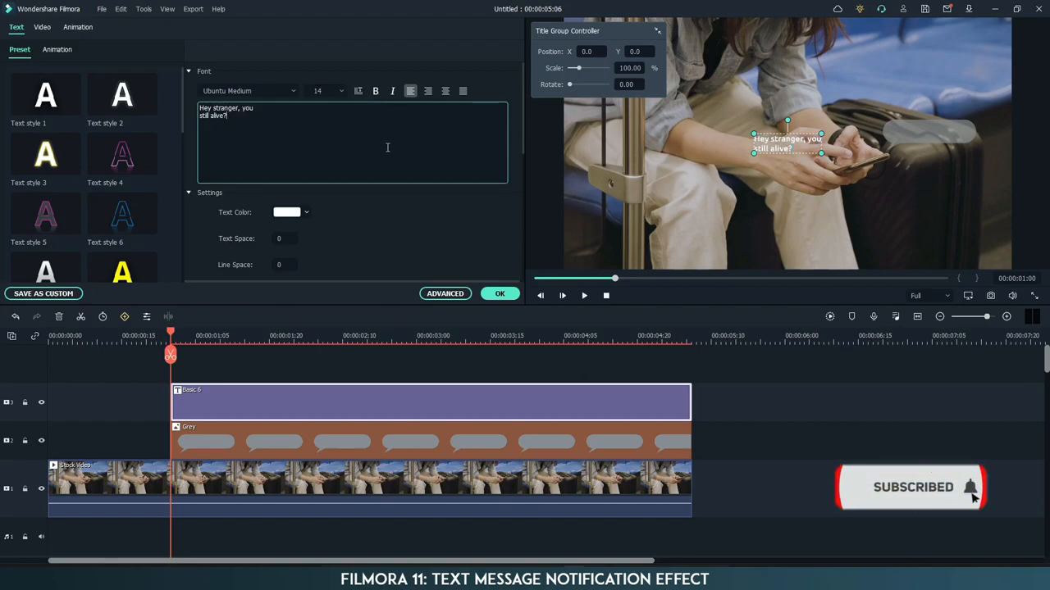
click(781, 161)
double_click(781, 162)
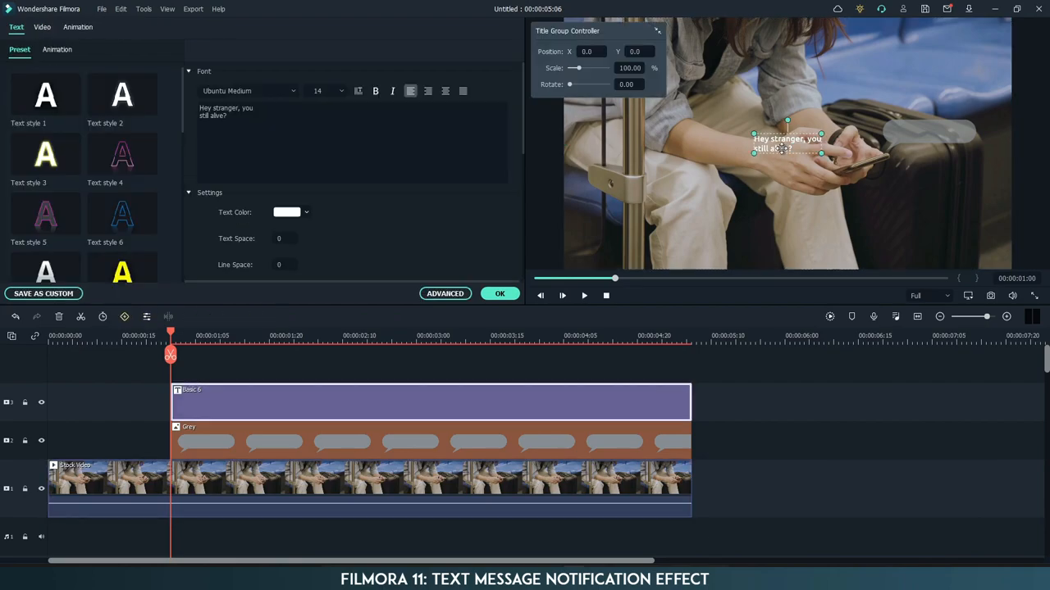
drag(779, 147, 922, 135)
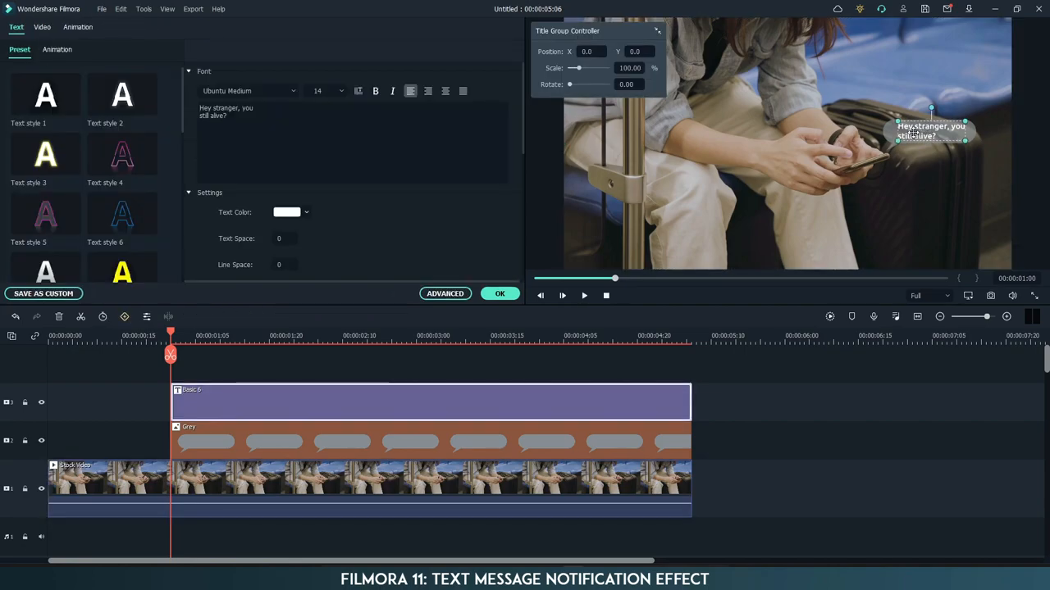
- Apply the Type Writer animation and stretch its duration to about one second in Advanced Text Edit
click(56, 49)
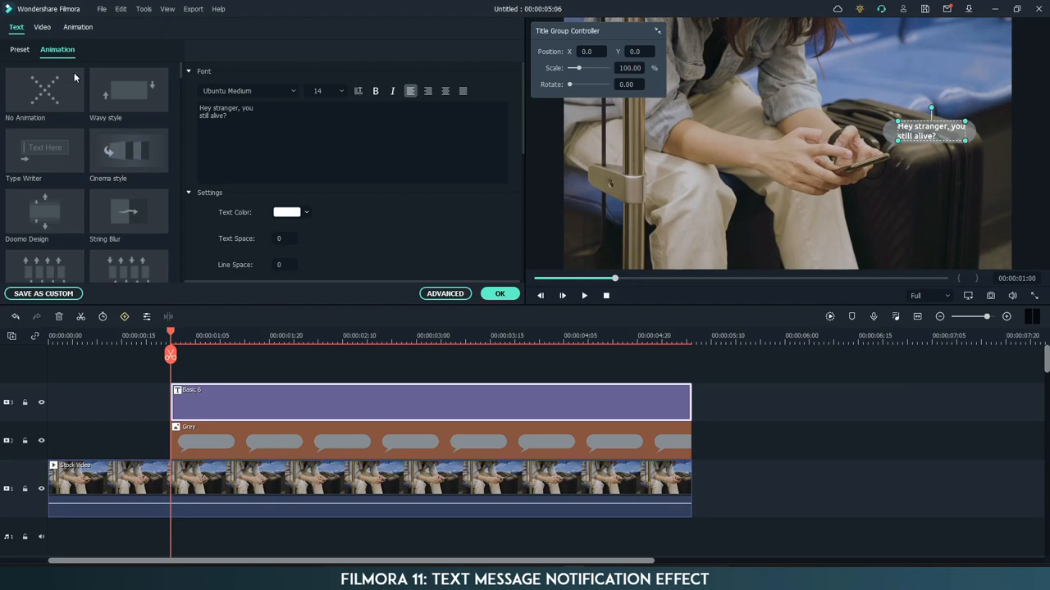
double_click(42, 157)
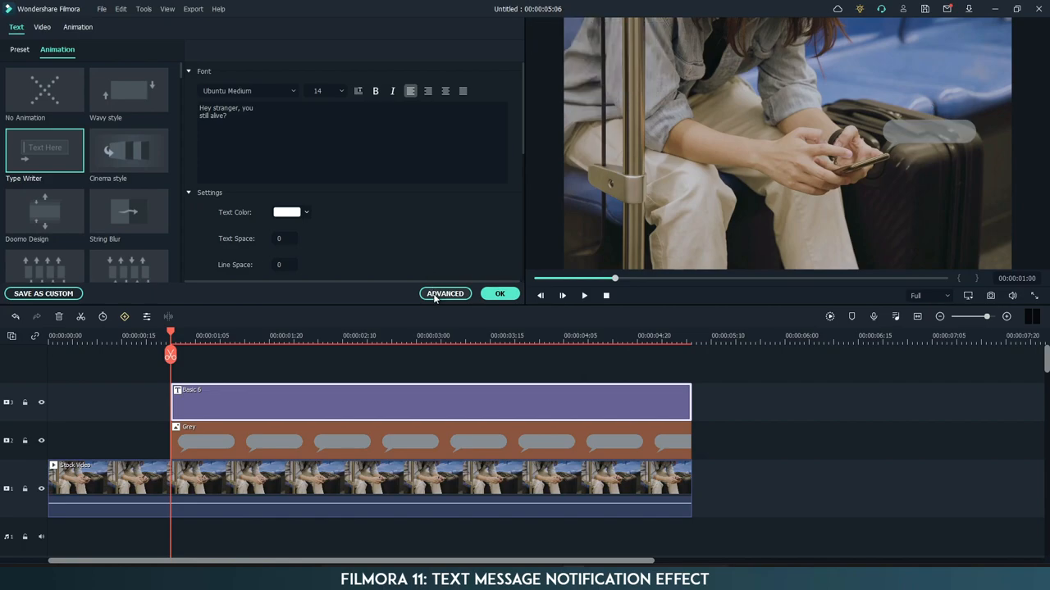
click(436, 297)
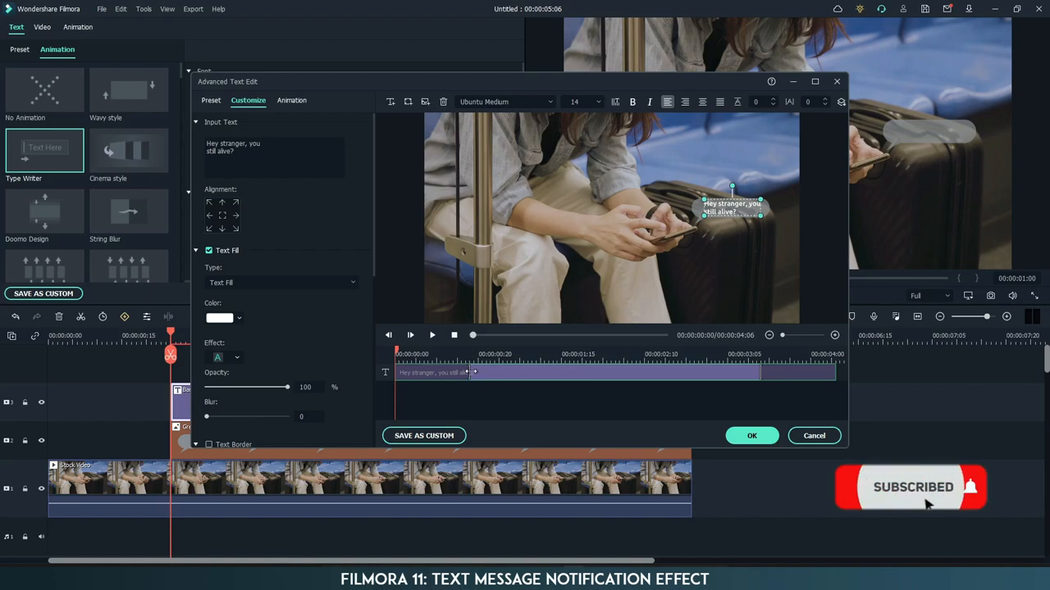
drag(471, 373, 541, 373)
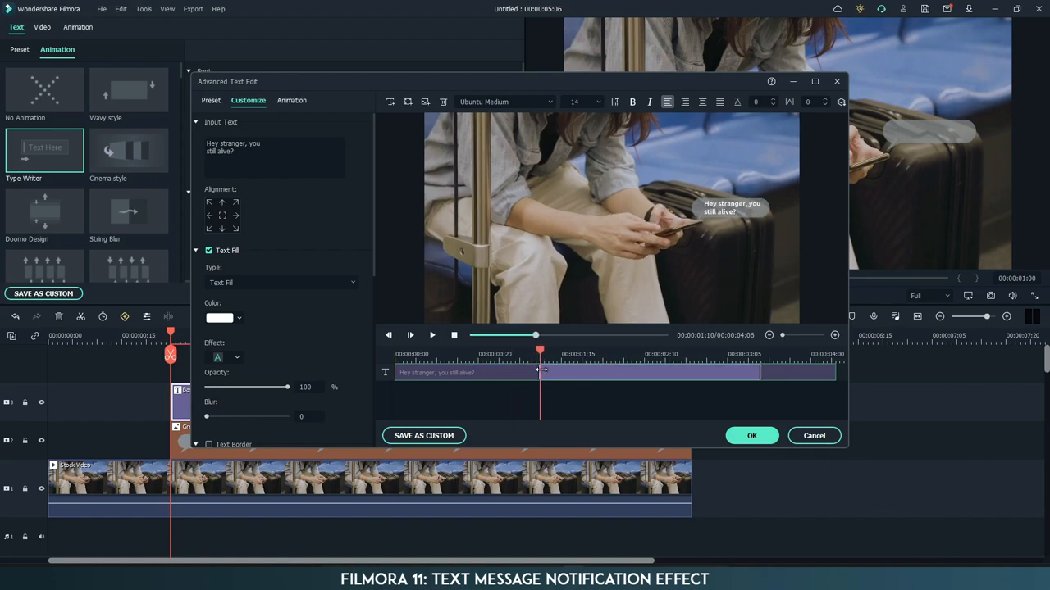
- Add a new text element reading '3:05 PM' in the advanced editor
drag(540, 352, 393, 353)
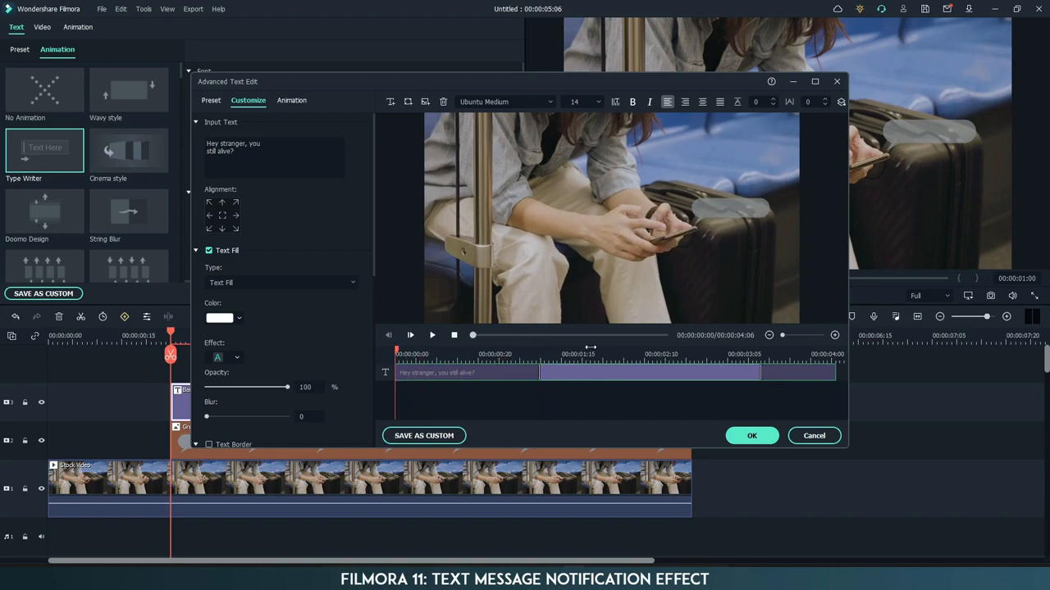
click(390, 102)
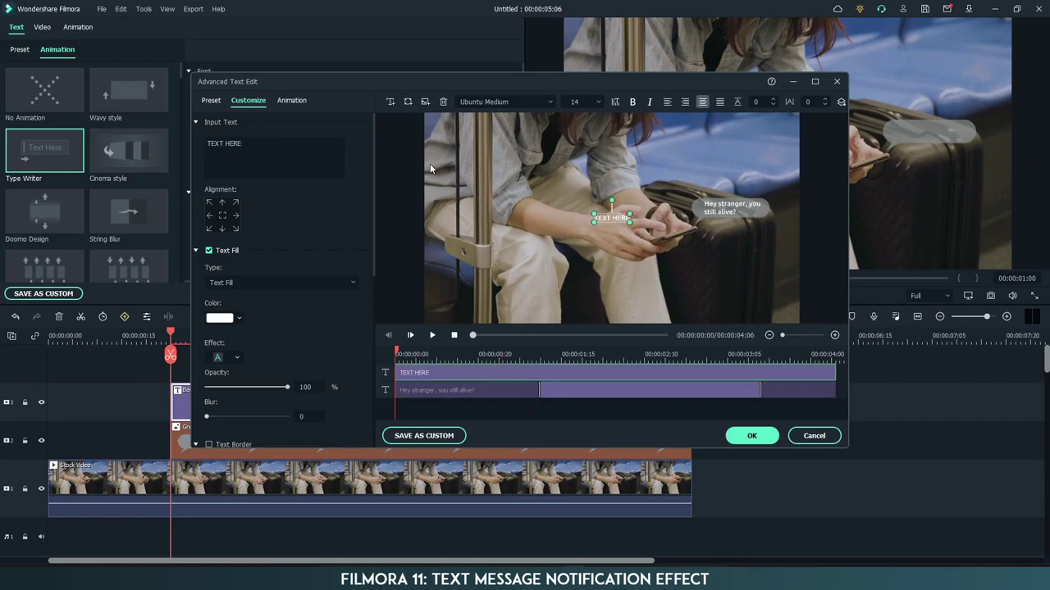
double_click(608, 222)
text(3:05 PM)
click(614, 234)
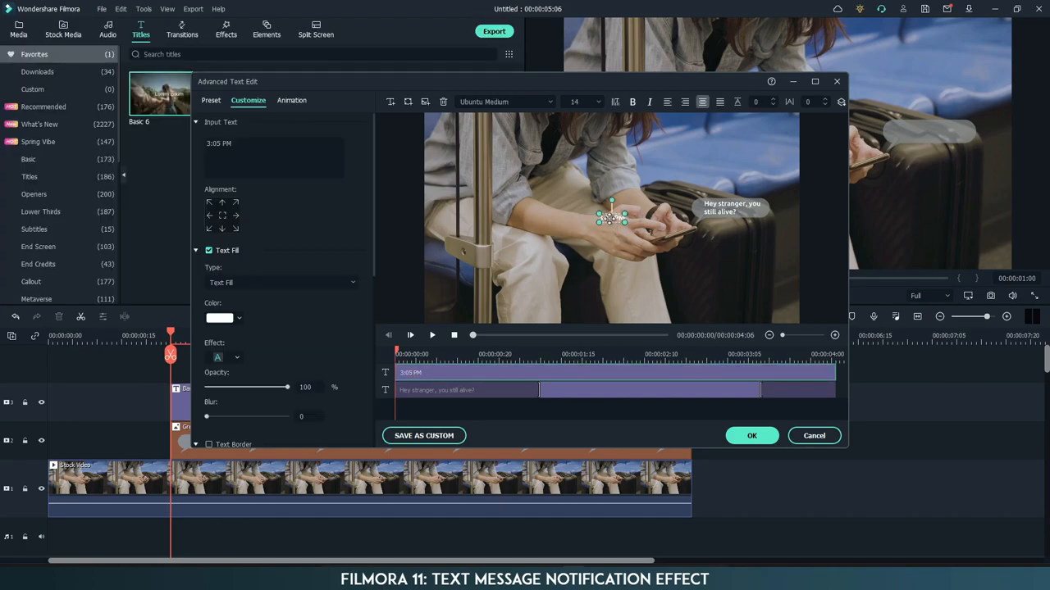
- Position the 3:05 PM timestamp just above the message bubble and apply the changes
drag(610, 215, 716, 195)
click(724, 248)
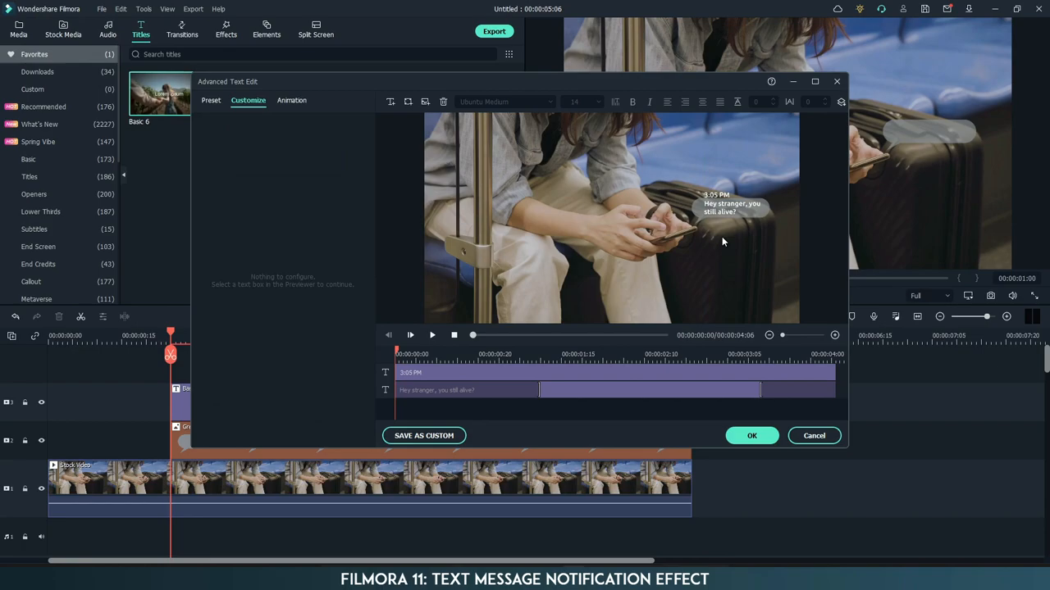
click(715, 195)
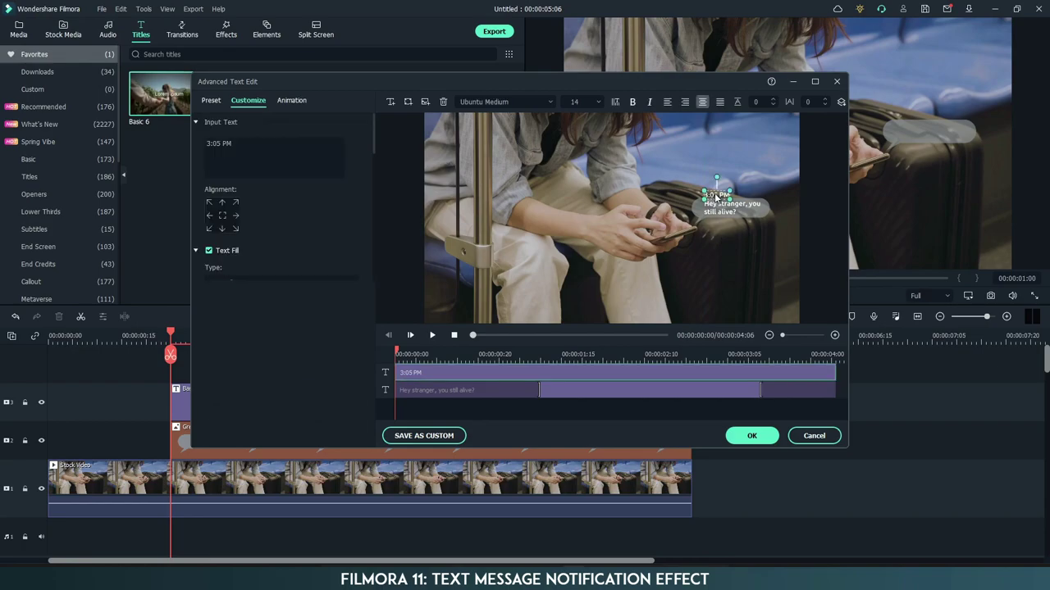
click(735, 264)
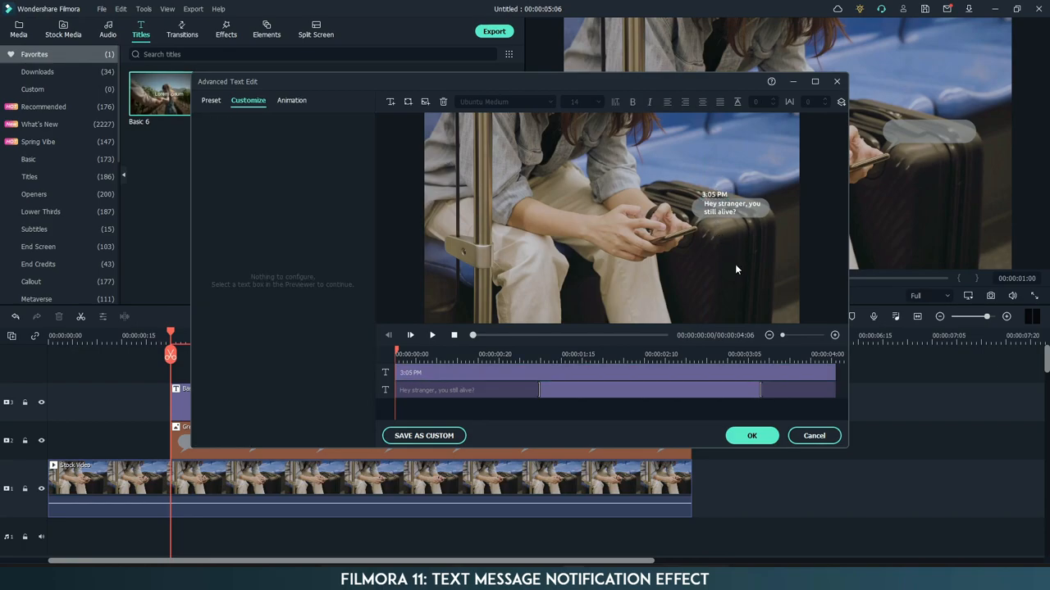
click(720, 197)
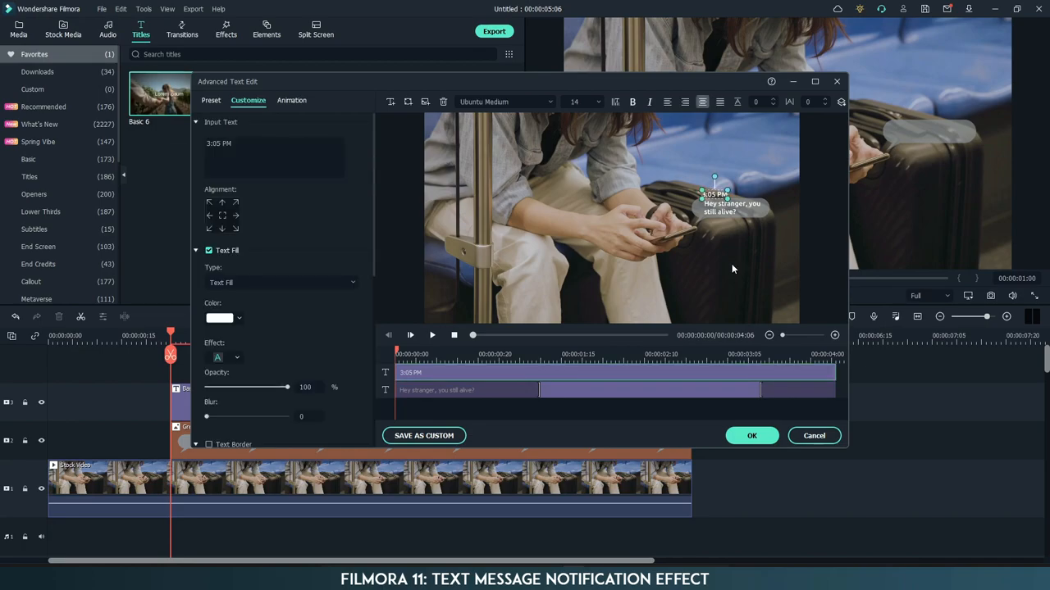
click(731, 264)
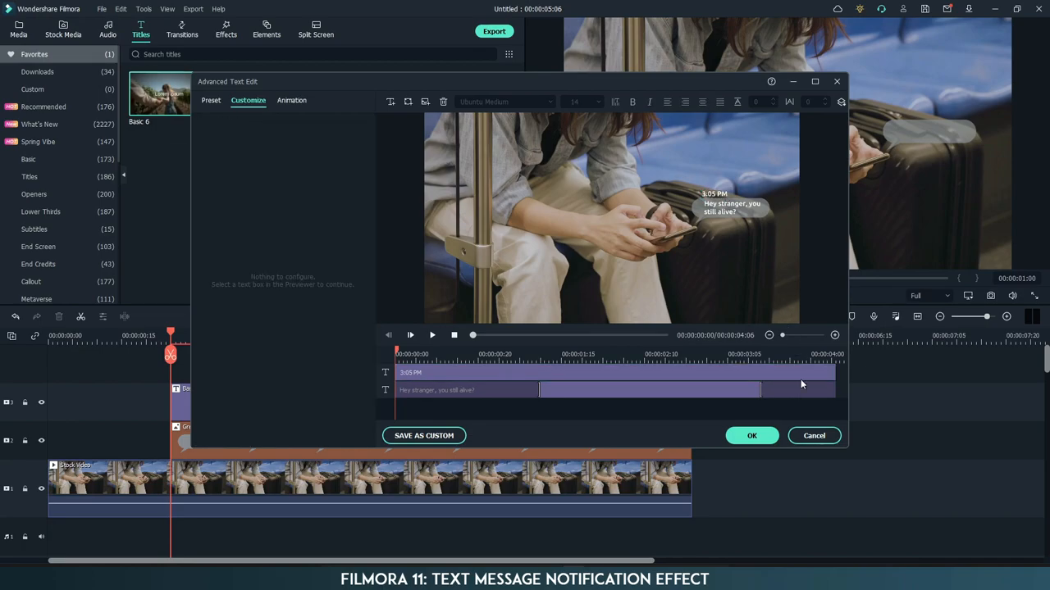
click(751, 435)
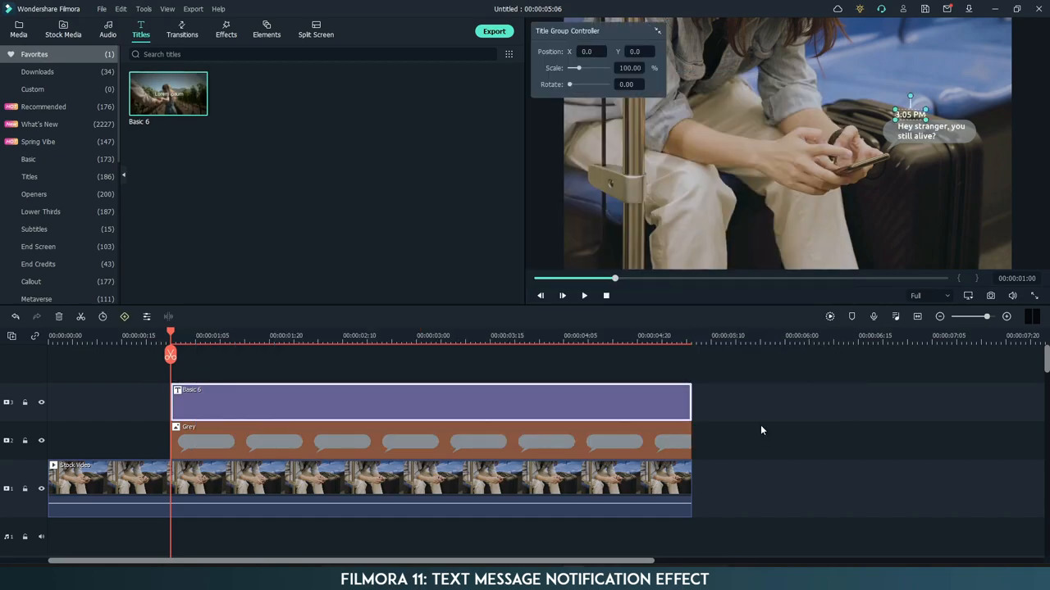
- Play back the typing animation, then park the playhead at about 00:00:02
click(760, 429)
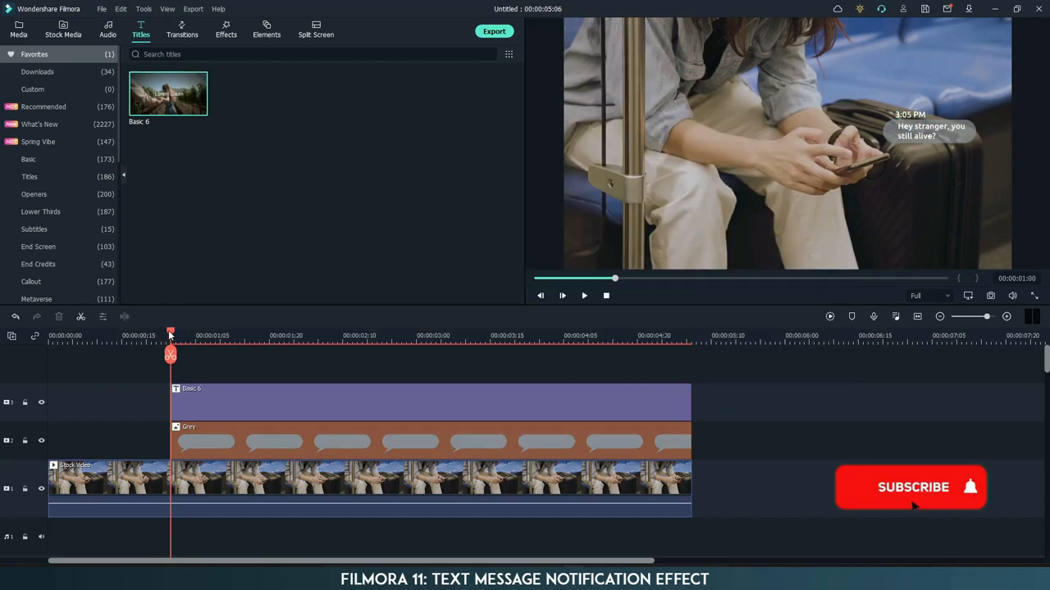
key(space)
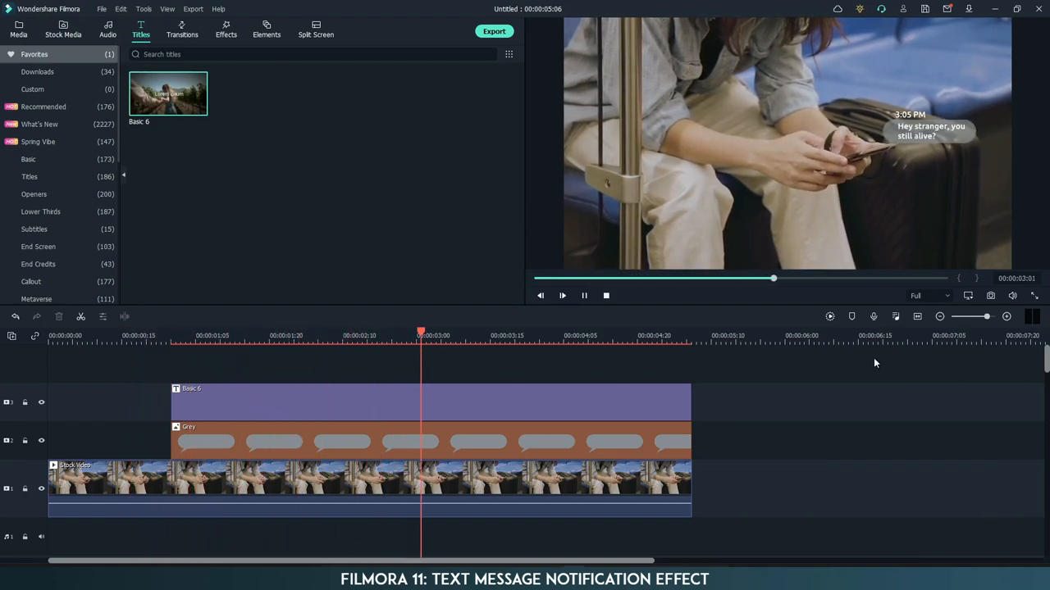
key(space)
mouse_move(431, 335)
mouse_down()
mouse_move(325, 346)
mouse_move(348, 344)
mouse_up()
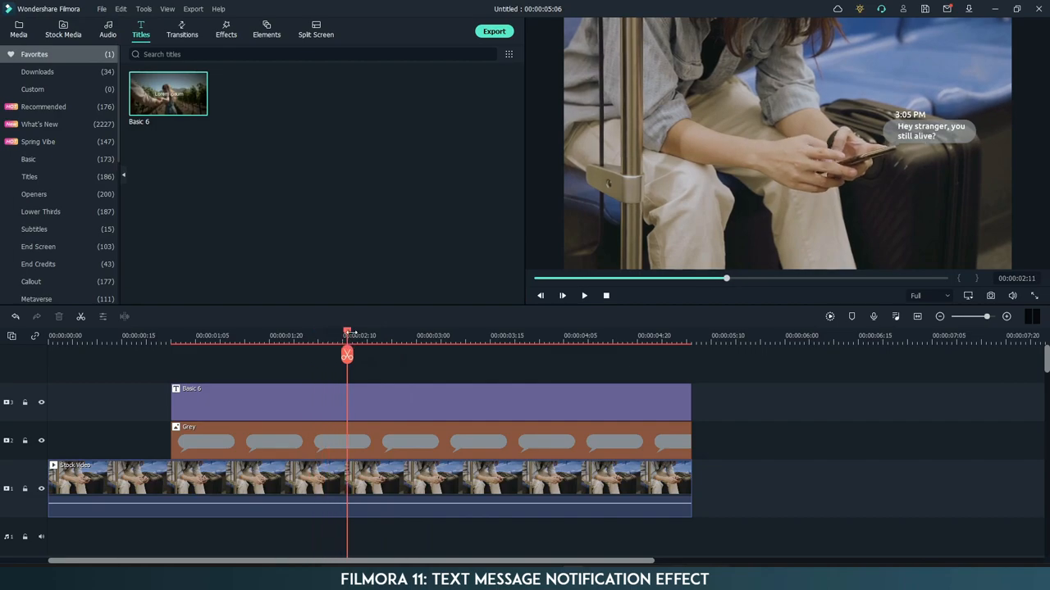
- Place the Blue bubble on a new track at two seconds, trimmed to end with the other clips
click(20, 30)
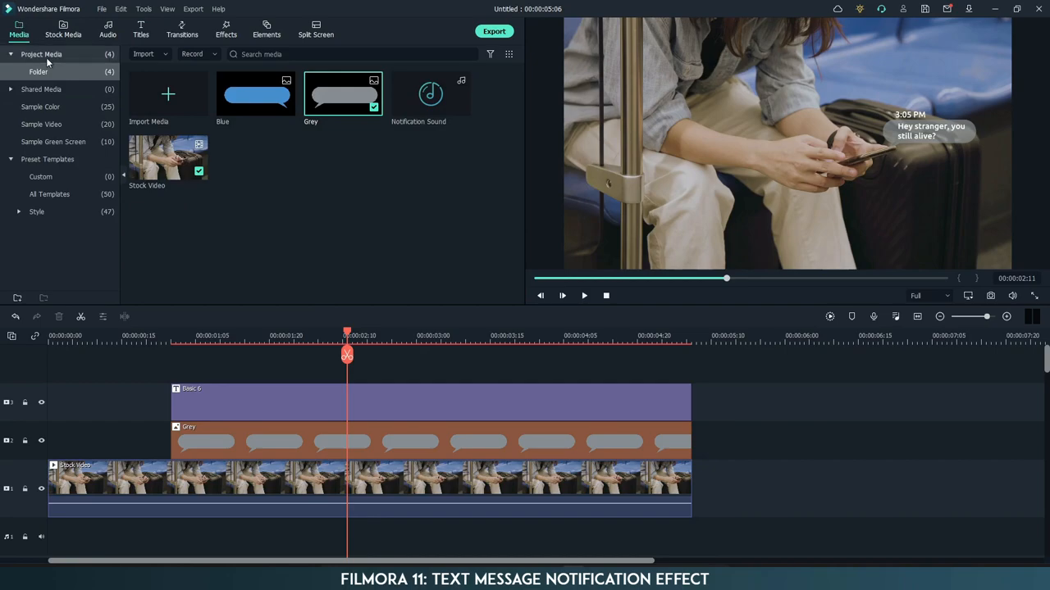
drag(252, 100, 351, 372)
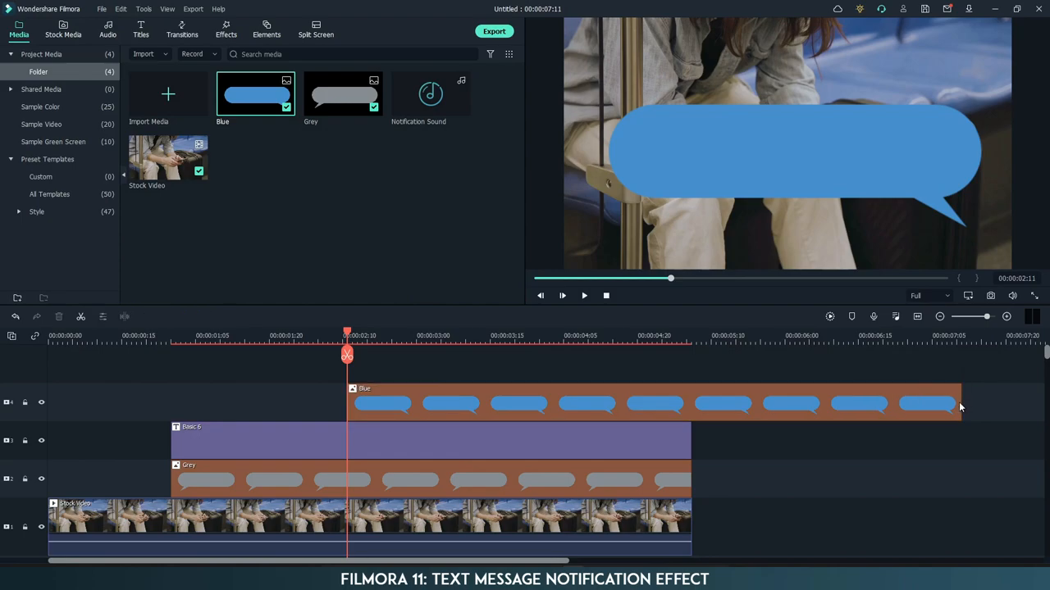
drag(958, 402, 693, 403)
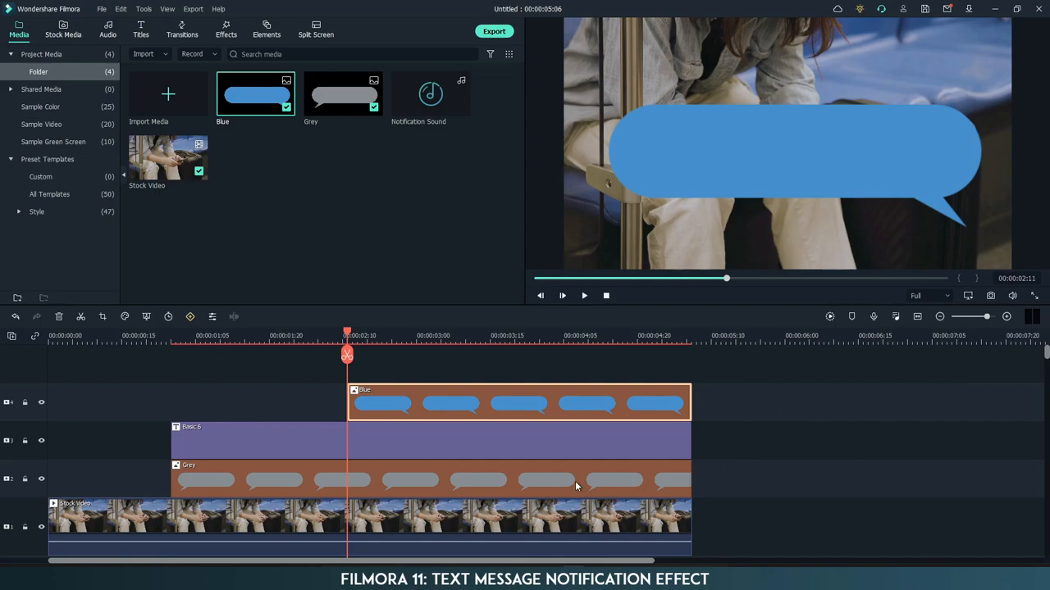
- Copy the Grey clip's effects and paste them onto the Blue clip so it inherits scale, opacity and position
click(574, 484)
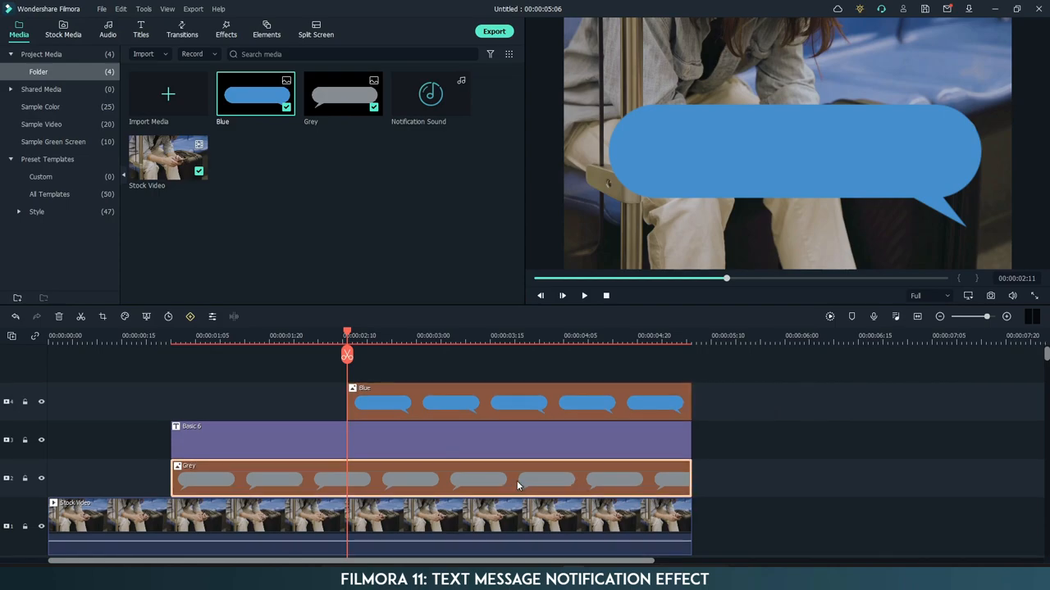
right_click(517, 486)
mouse_move(542, 281)
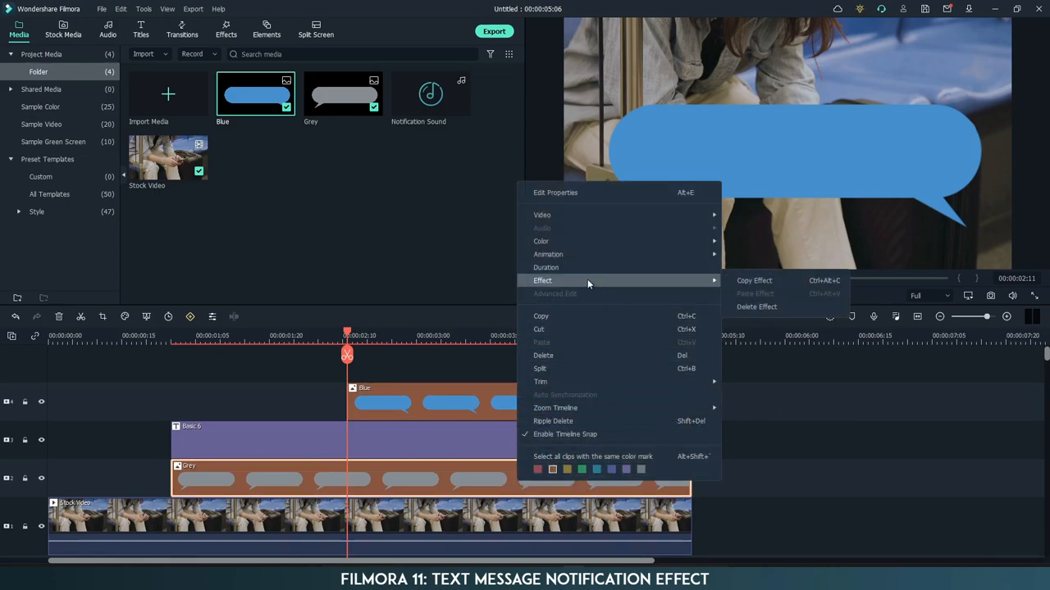
click(755, 280)
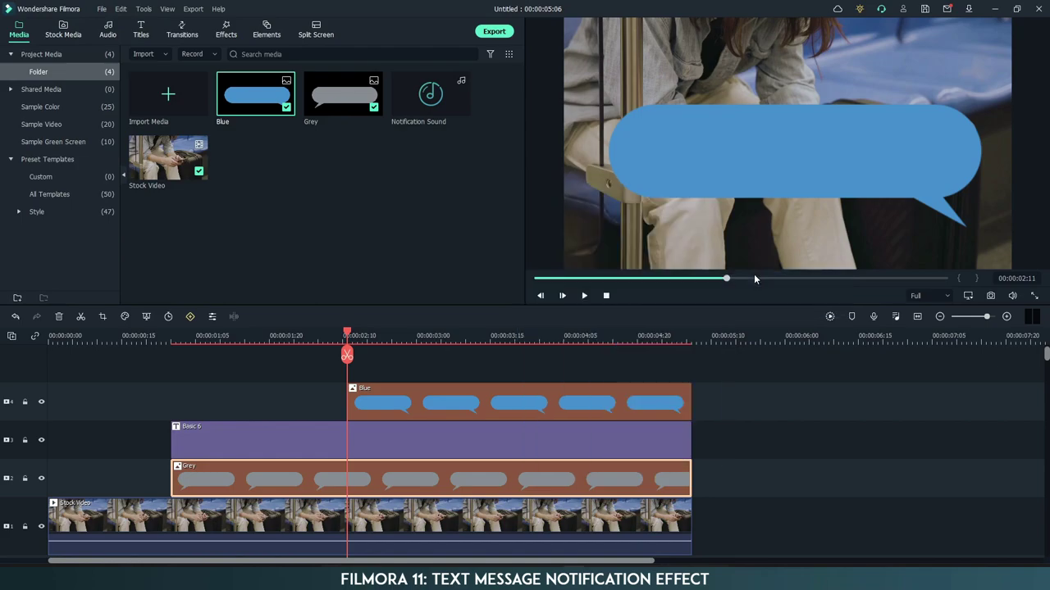
click(506, 403)
right_click(461, 401)
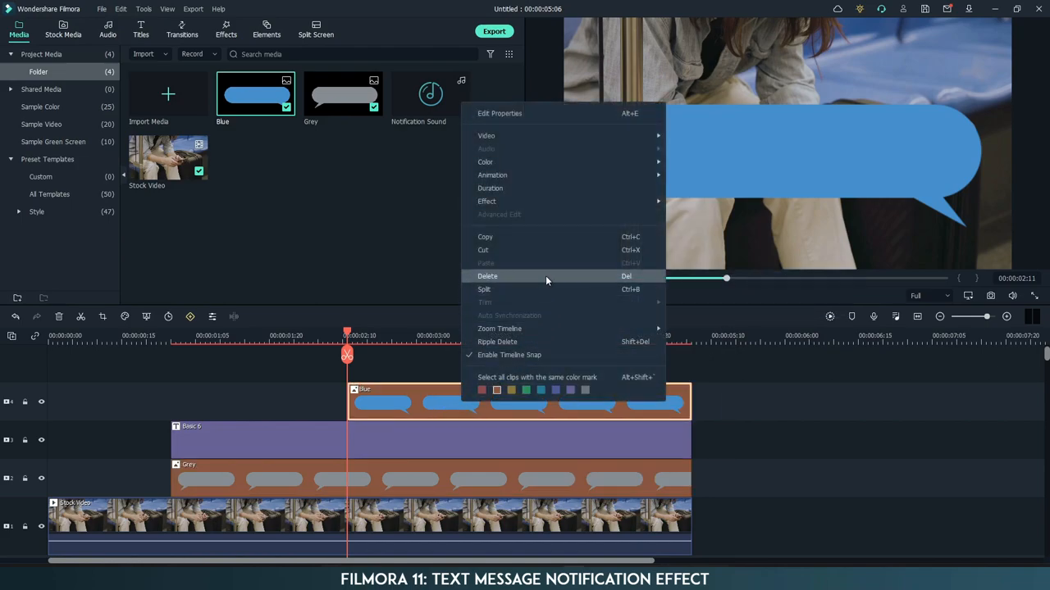
click(722, 211)
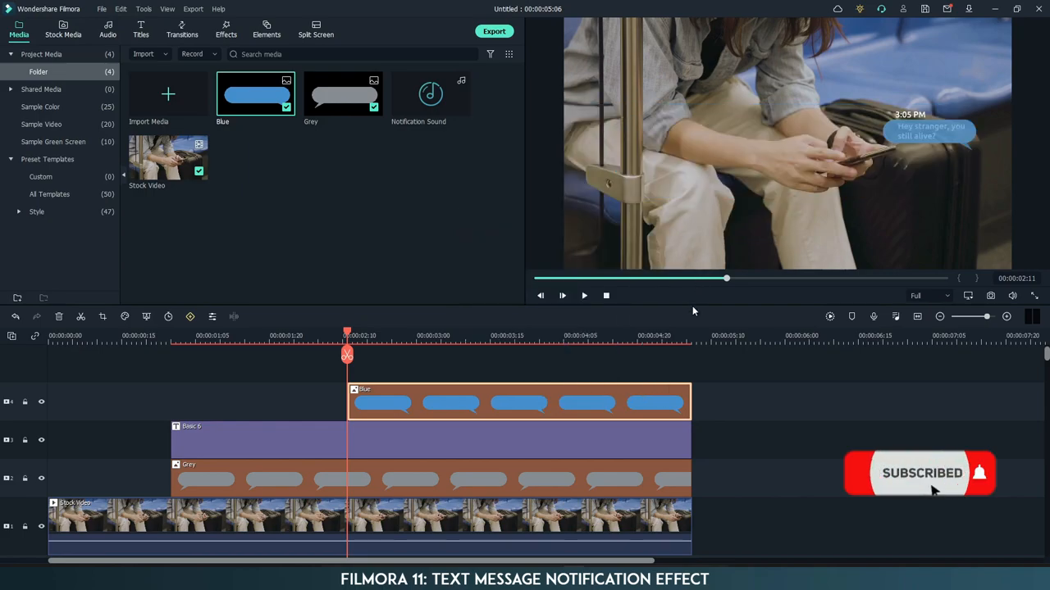
right_click(435, 406)
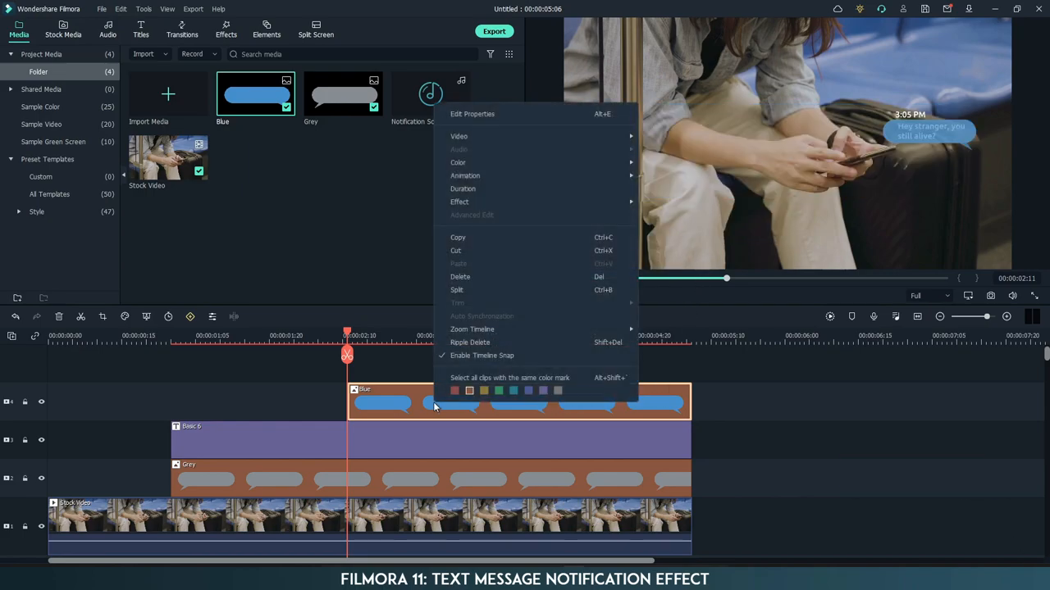
click(488, 115)
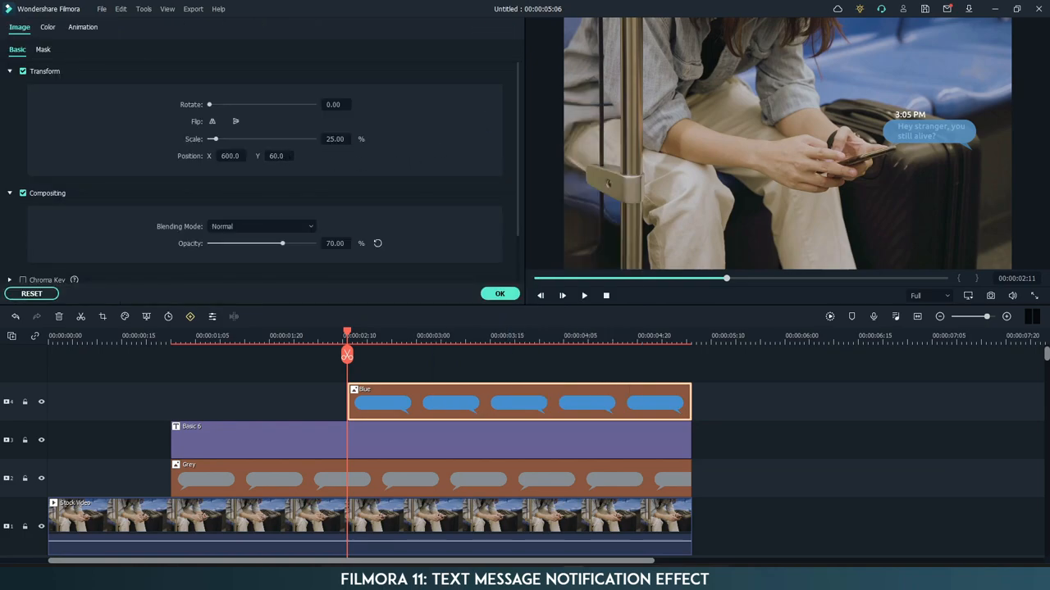
- Set the blue bubble's Position to Y -100 and X 690 and confirm
drag(276, 156, 246, 156)
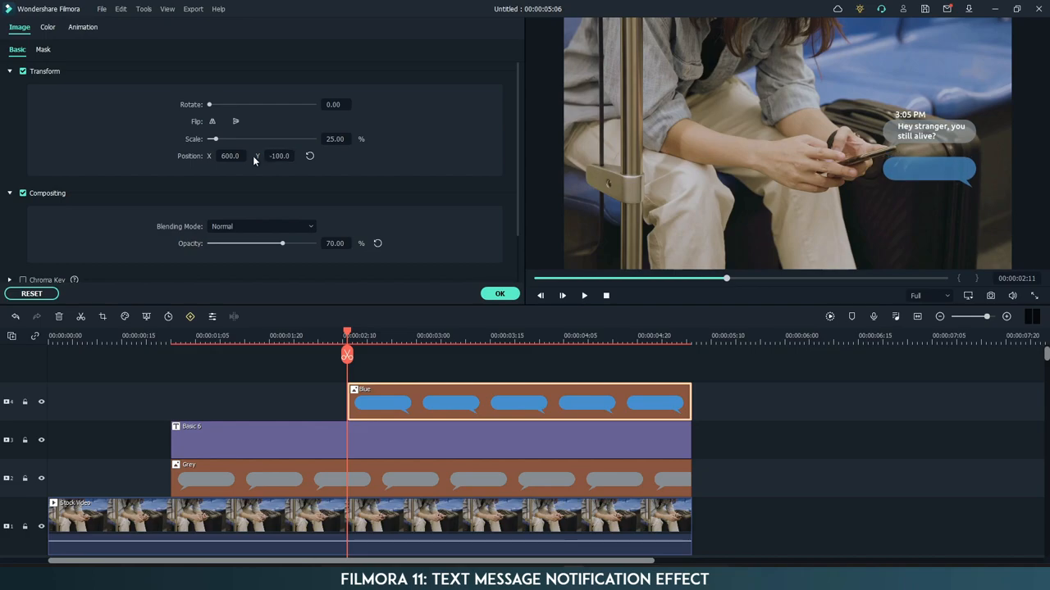
drag(230, 156, 262, 156)
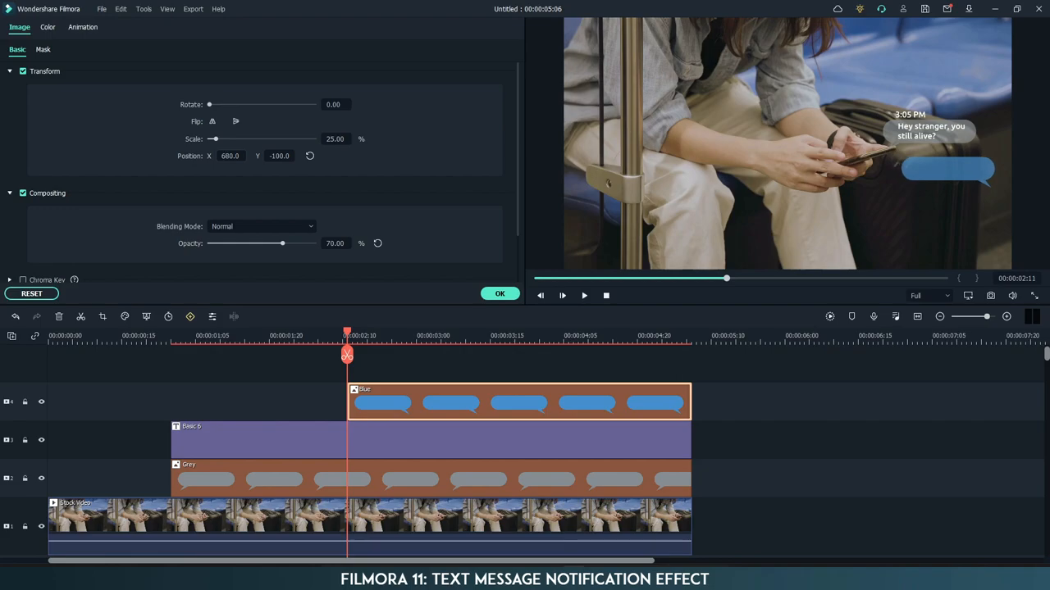
drag(262, 156, 266, 156)
click(499, 294)
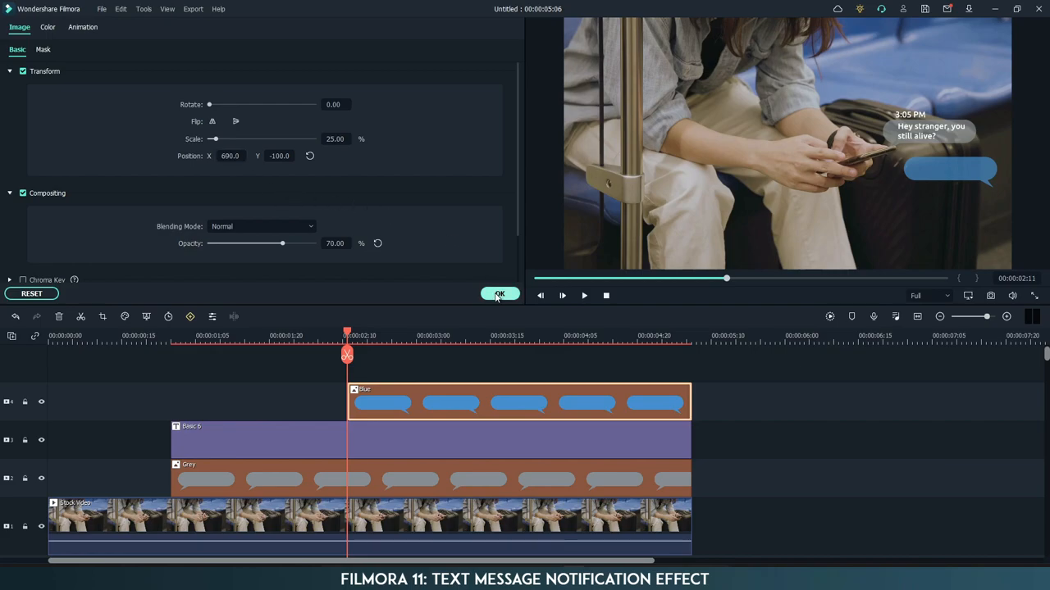
- Copy the Basic 6 message title and add a new empty video track above it
click(398, 439)
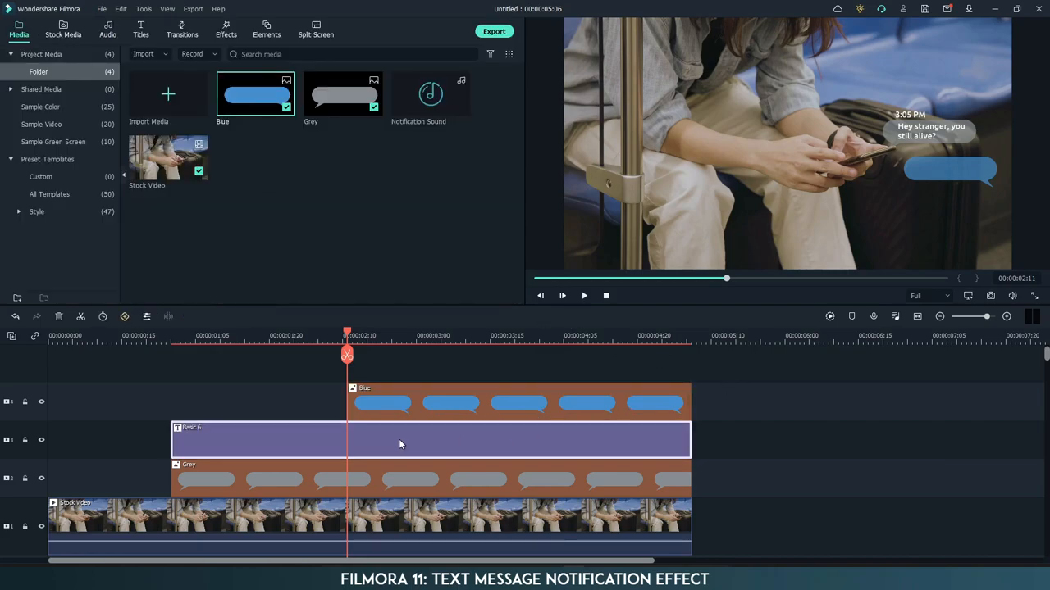
right_click(390, 439)
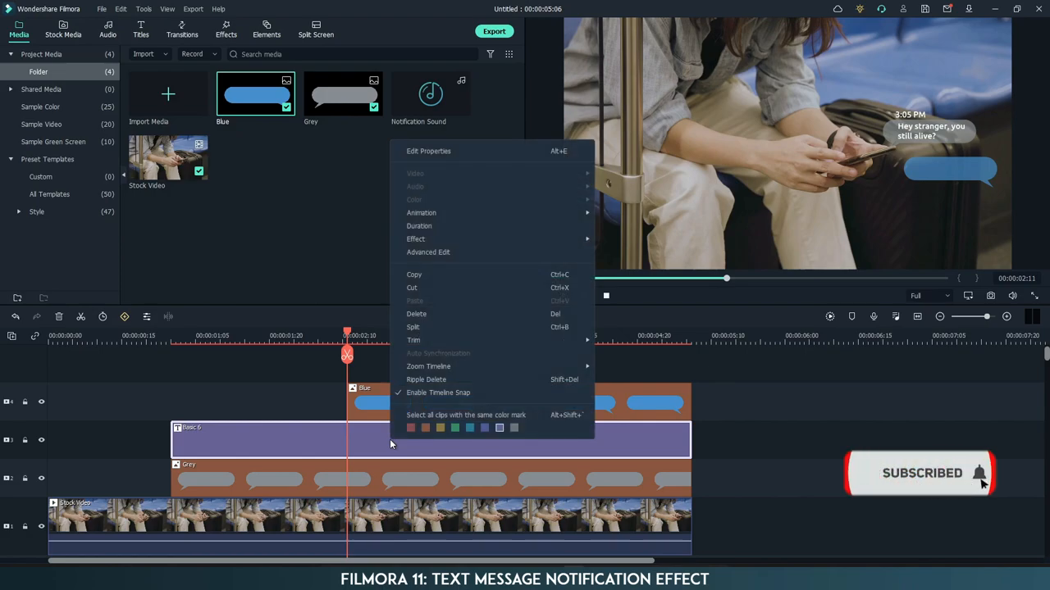
click(469, 274)
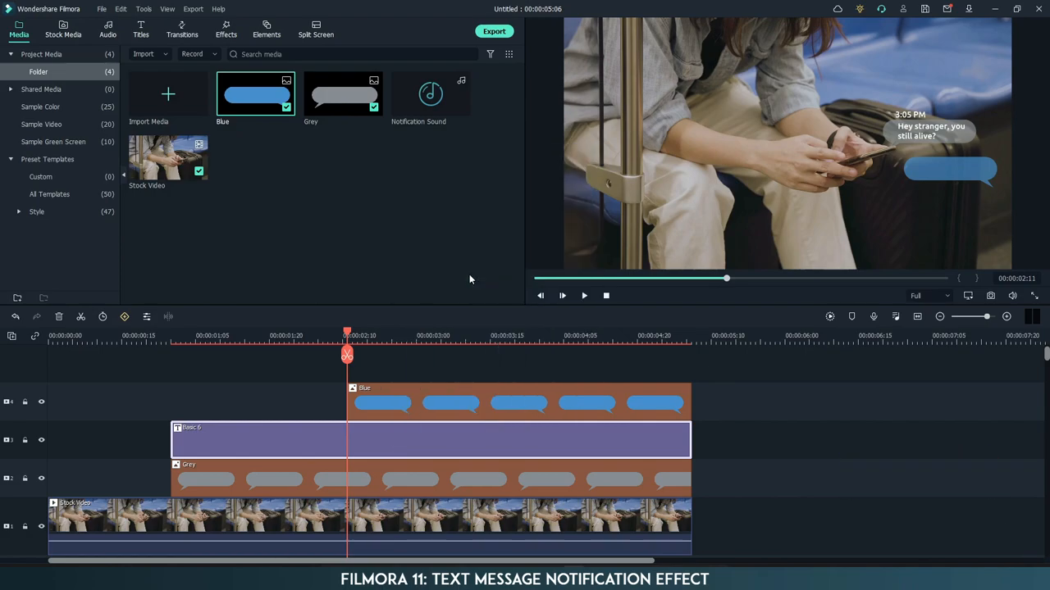
right_click(27, 399)
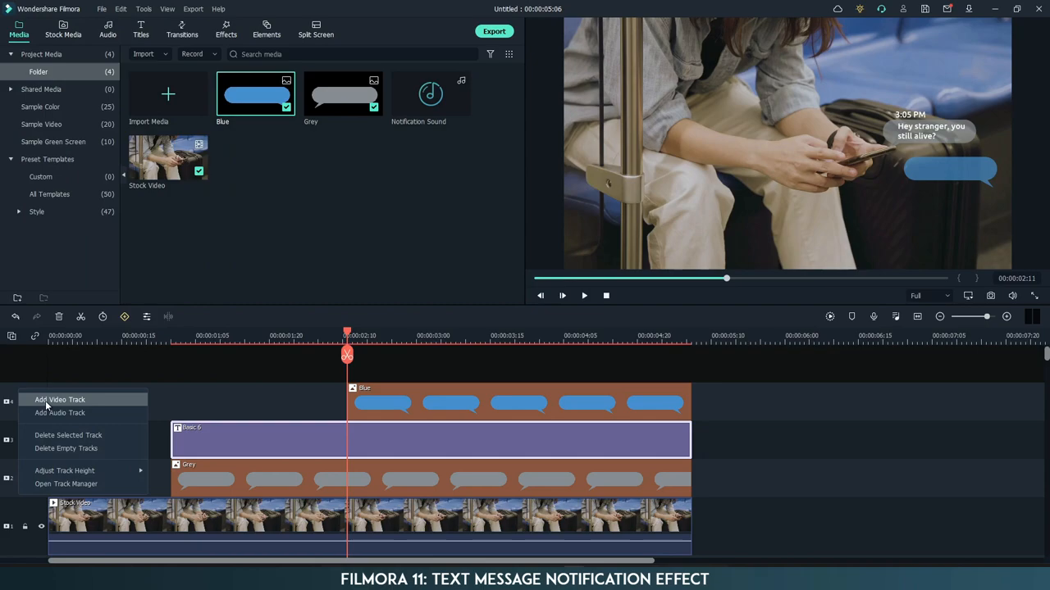
click(55, 400)
- Paste the copied title onto the new track and trim it to end with the Blue clip
click(310, 405)
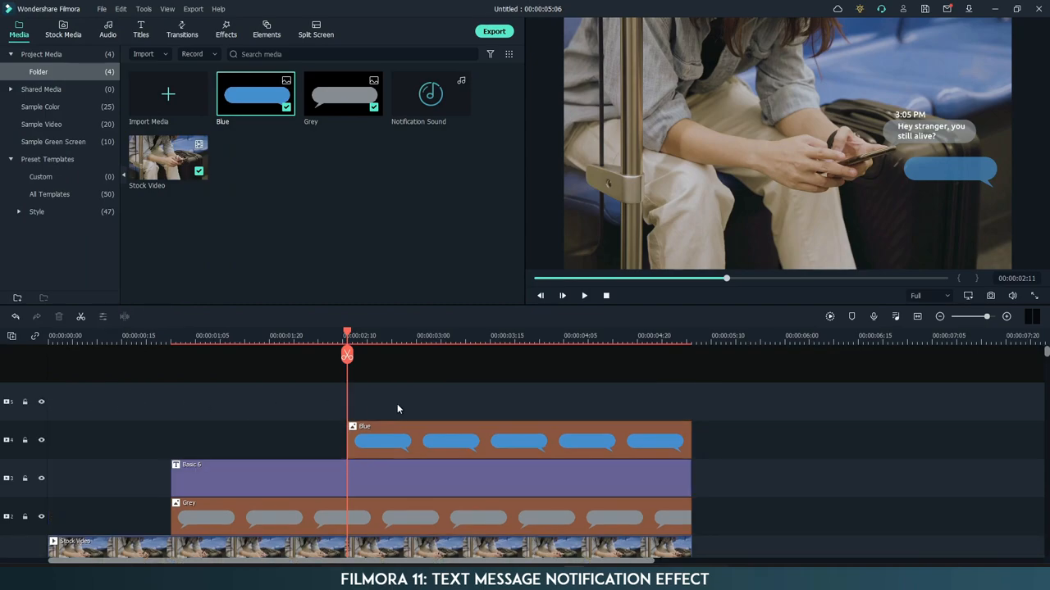
right_click(460, 406)
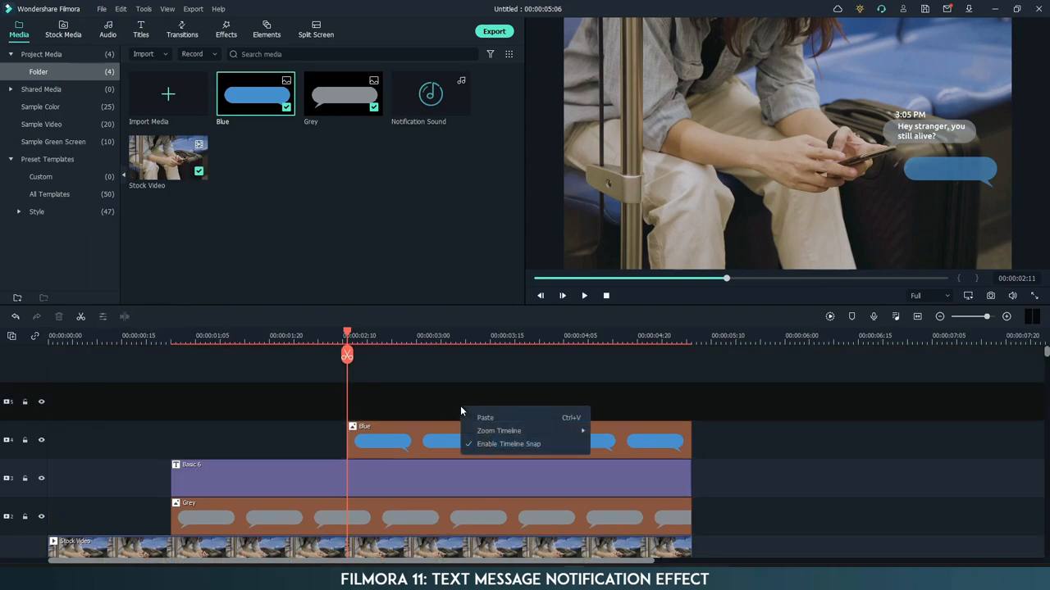
click(484, 418)
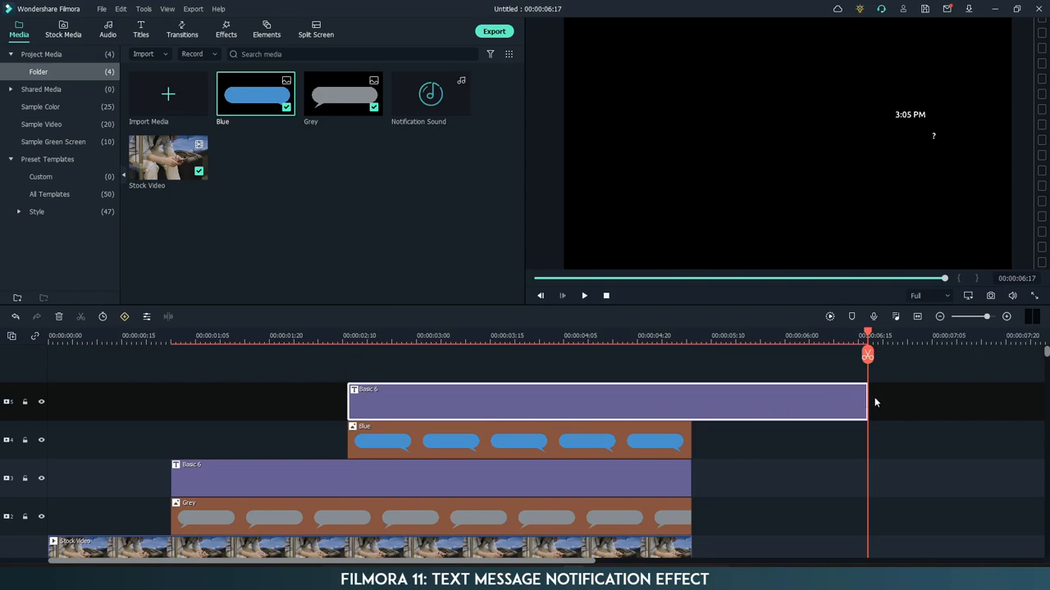
drag(866, 402, 692, 402)
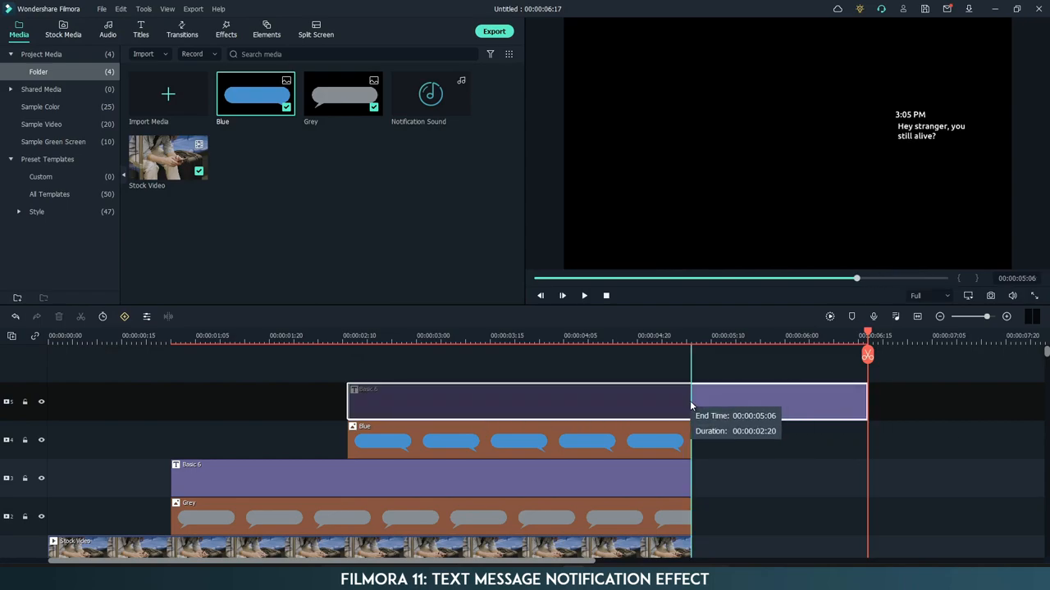
click(534, 338)
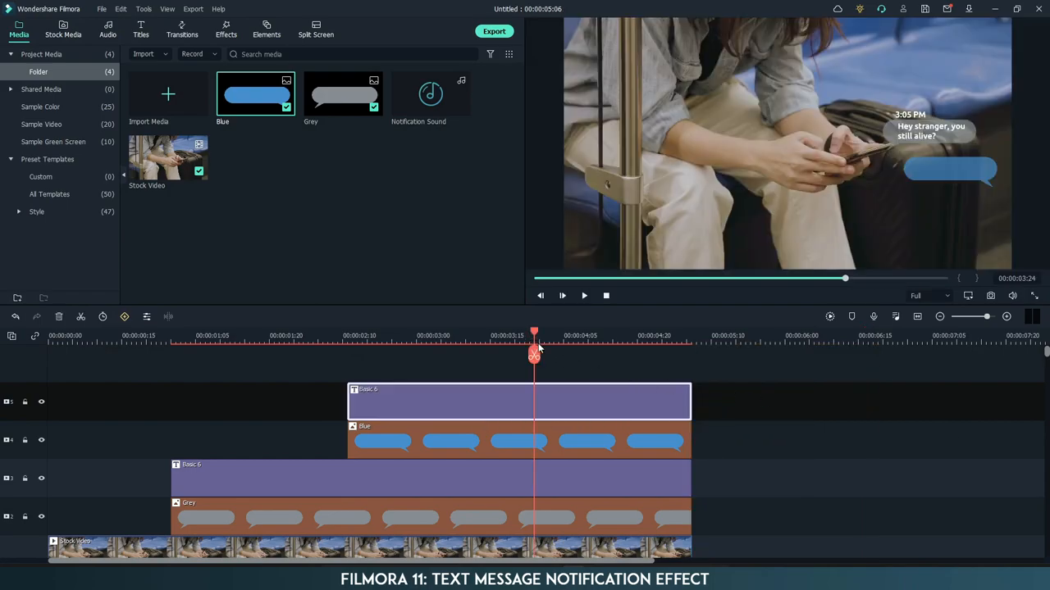
double_click(556, 401)
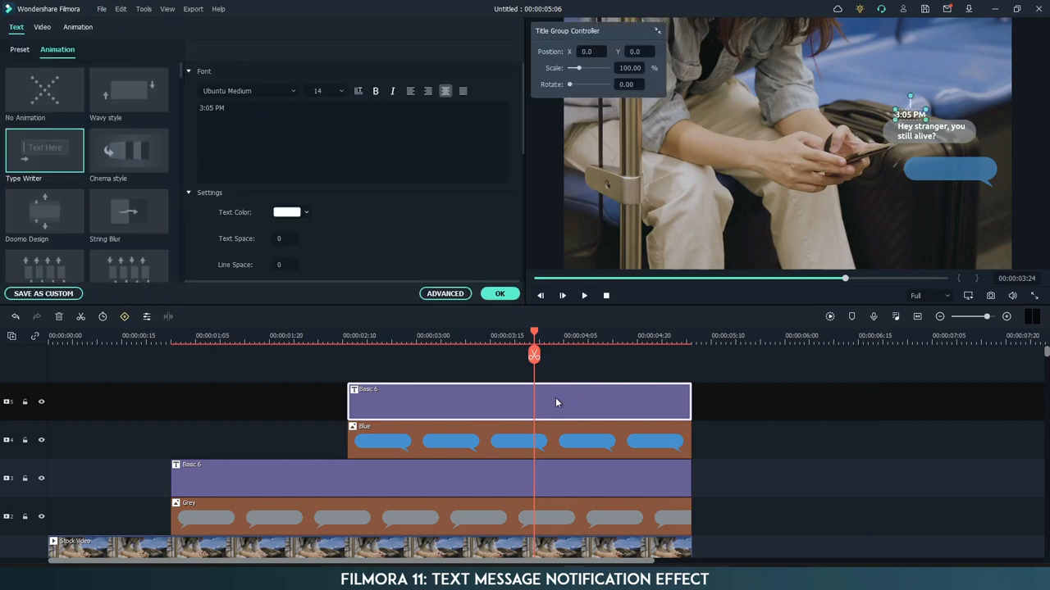
- Move the message text onto the blue bubble and reword it to "Sorry I haven't replied, I've been..."
click(444, 294)
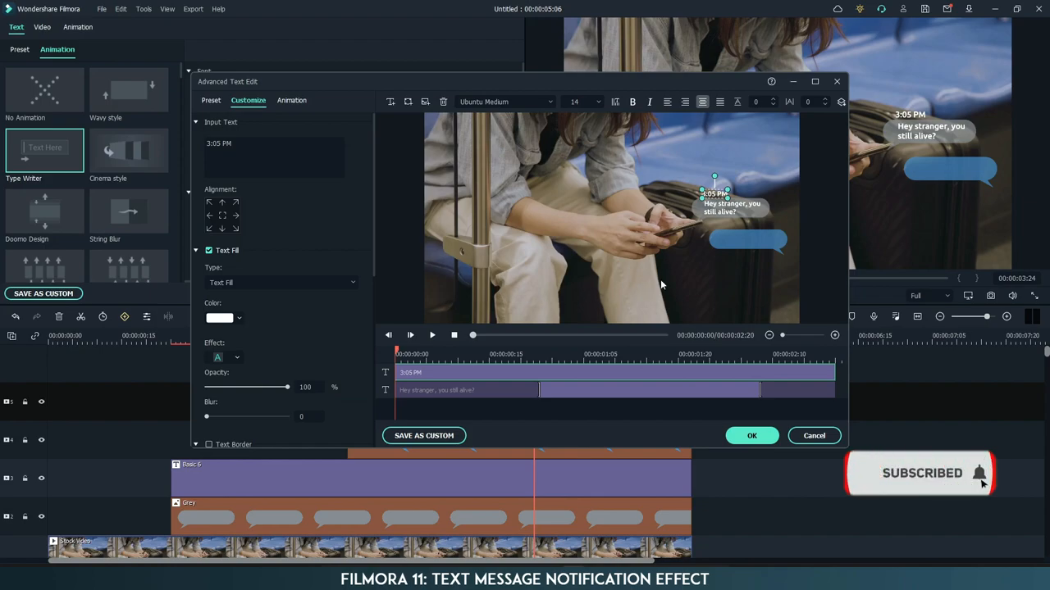
click(731, 209)
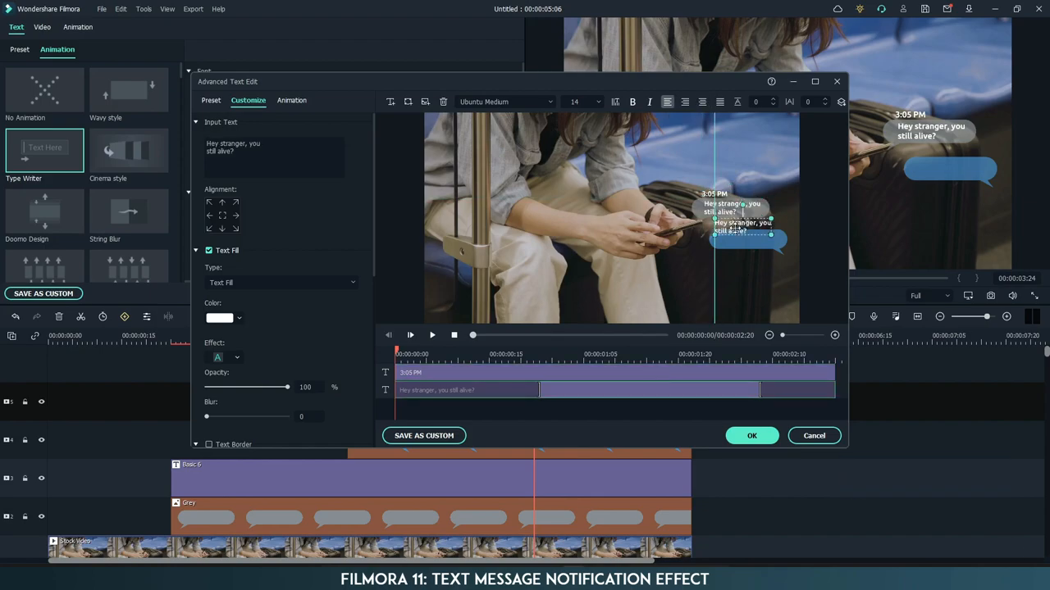
drag(725, 206, 740, 237)
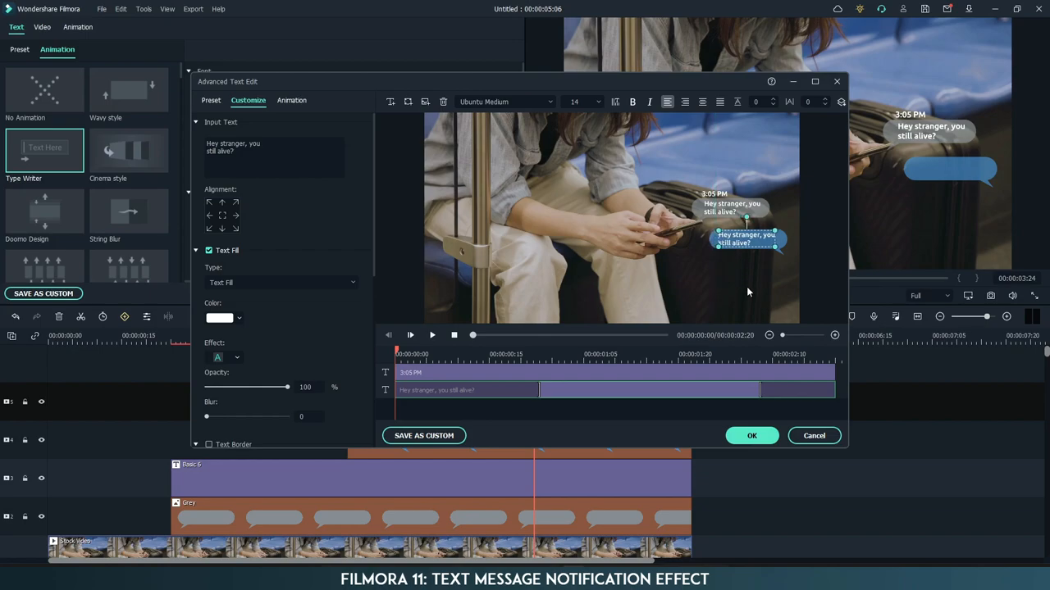
key(Right)
double_click(746, 239)
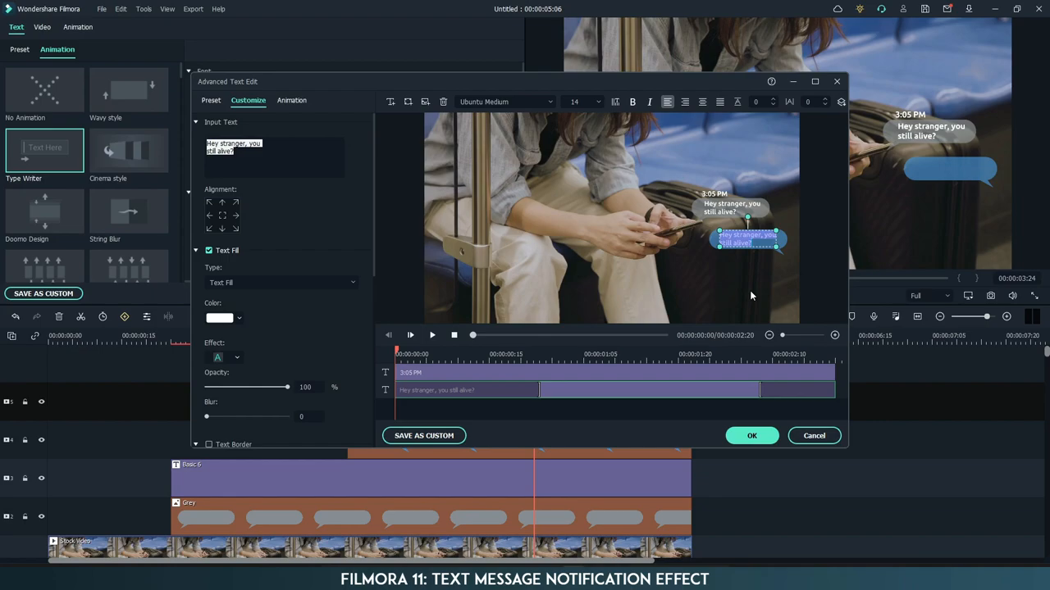
text(I;m)
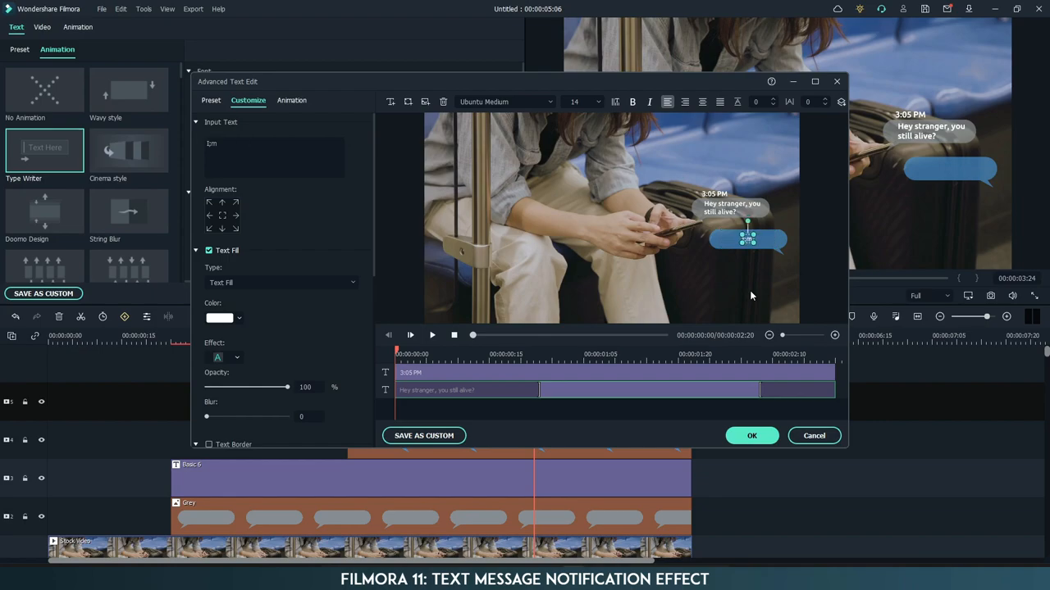
key(BackSpace)
key(BackSpace)
key(BackSpace)
text(Sorry I haven't)
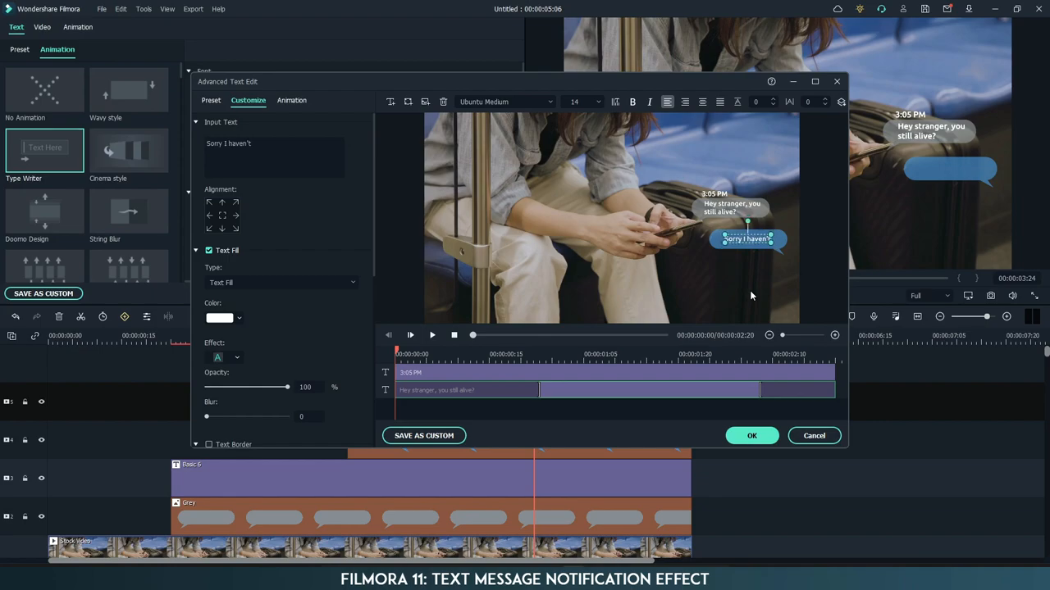
text( replied, I've been...)
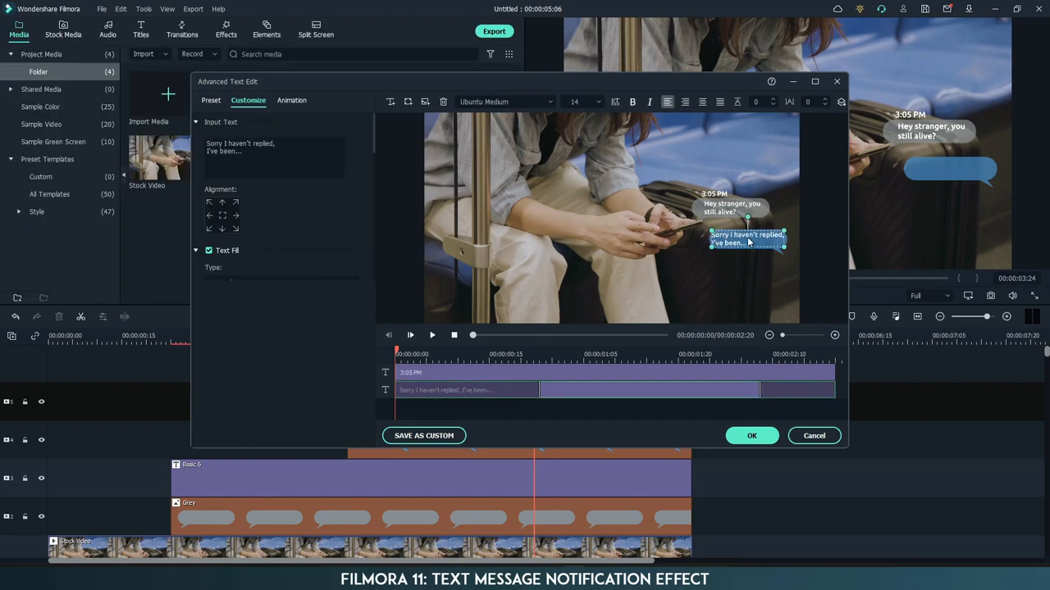
click(771, 275)
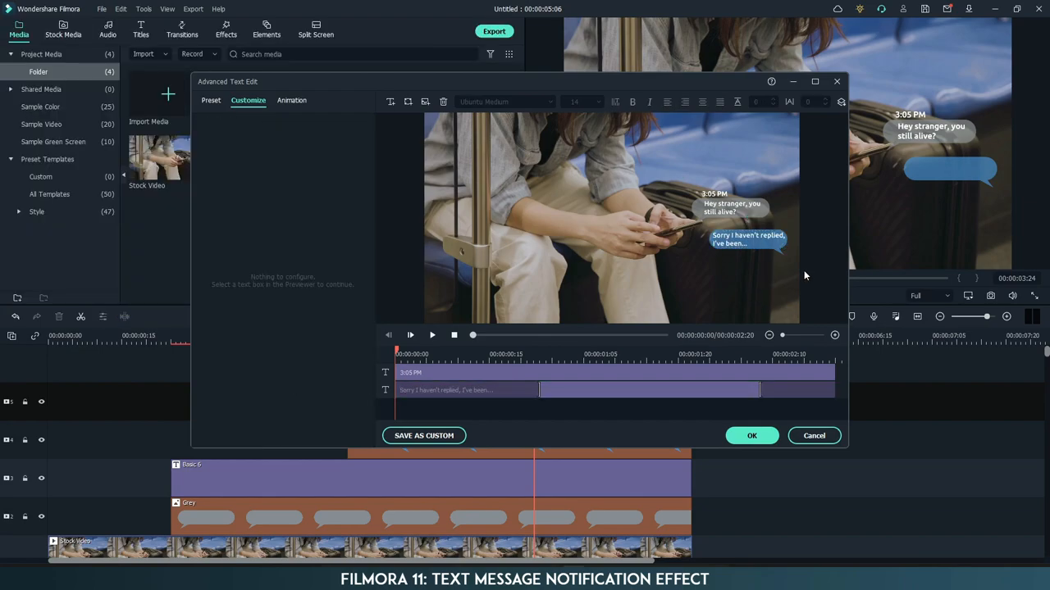
- Nudge the 3:05 PM timestamp down and right to sit above the blue bubble, then confirm
click(714, 195)
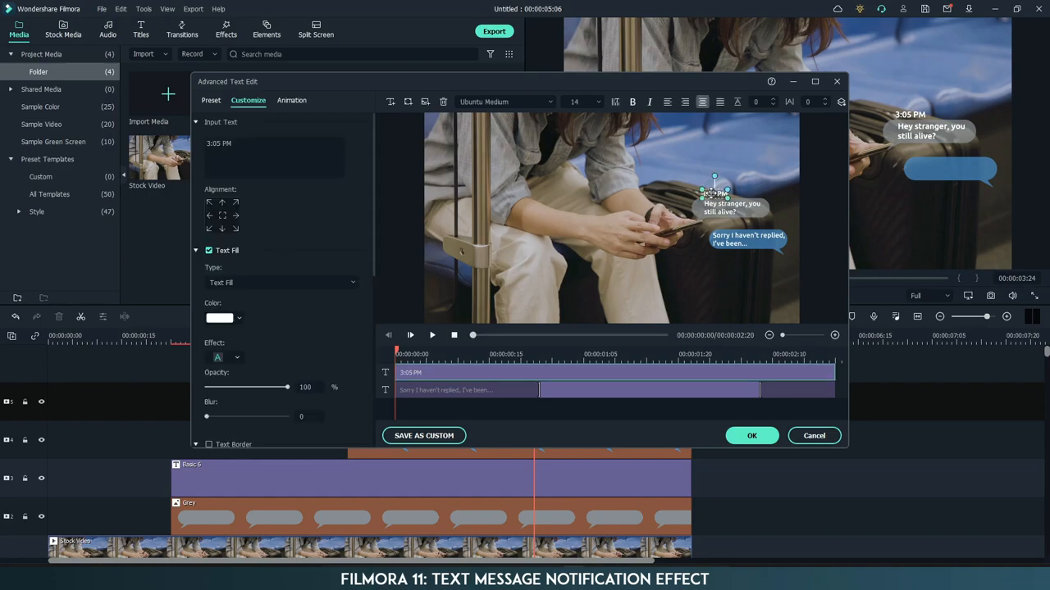
key(Down)
key(Down)
key(Down)
key(Down)
key(Down)
key(Down)
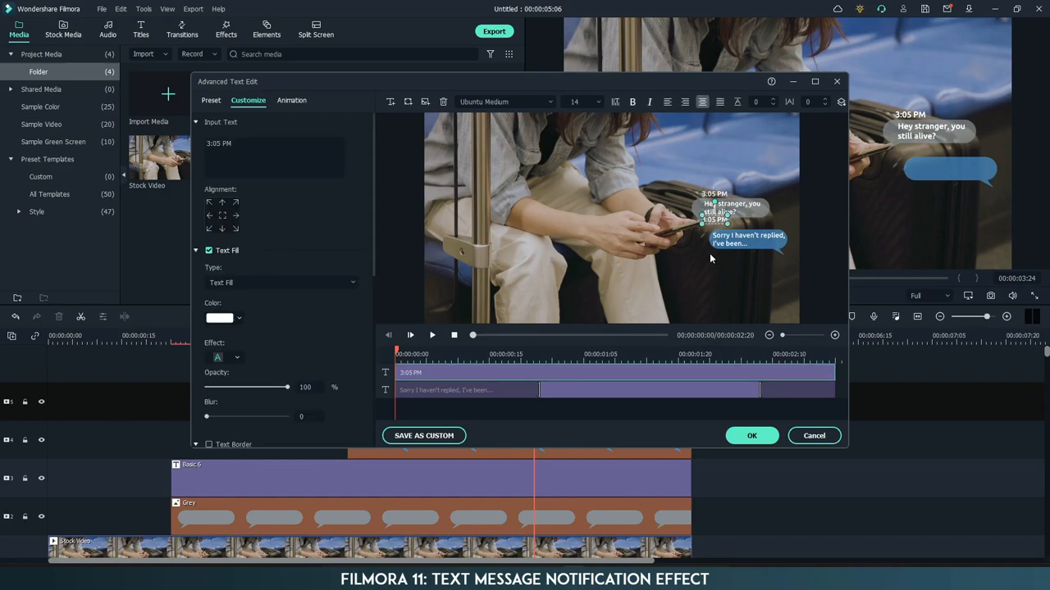
key(Down)
key(Down)
key(Right)
key(Right)
key(Right)
key(Right)
key(Right)
key(Right)
key(Right)
key(Right)
key(Right)
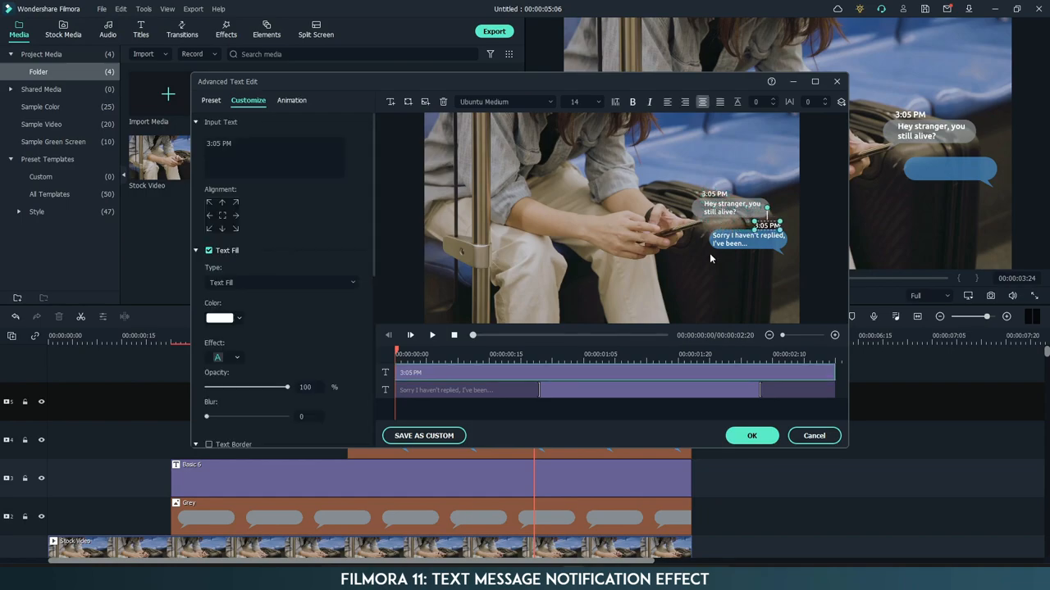
click(710, 258)
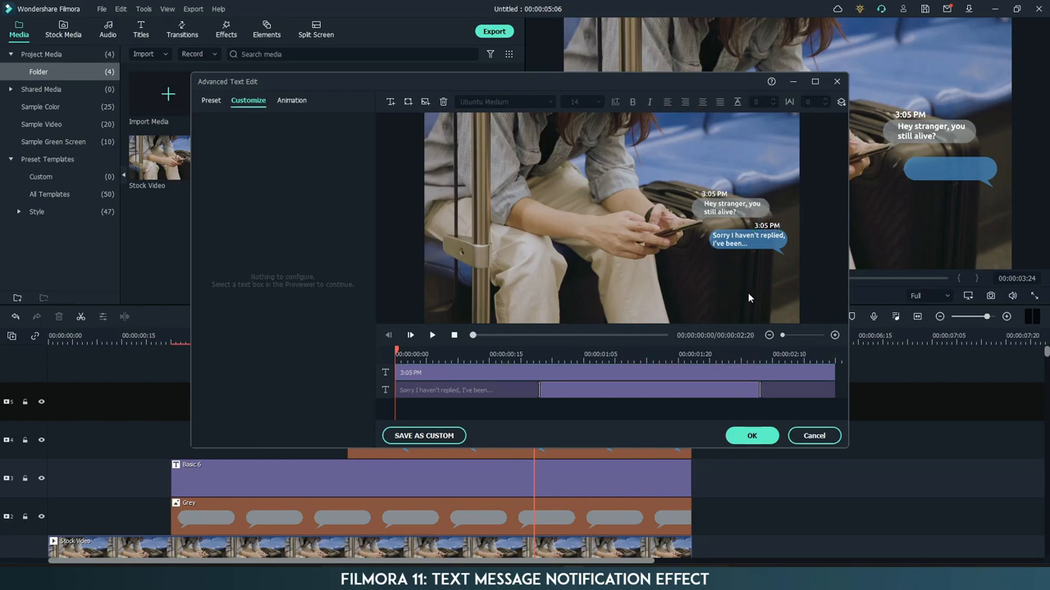
click(752, 435)
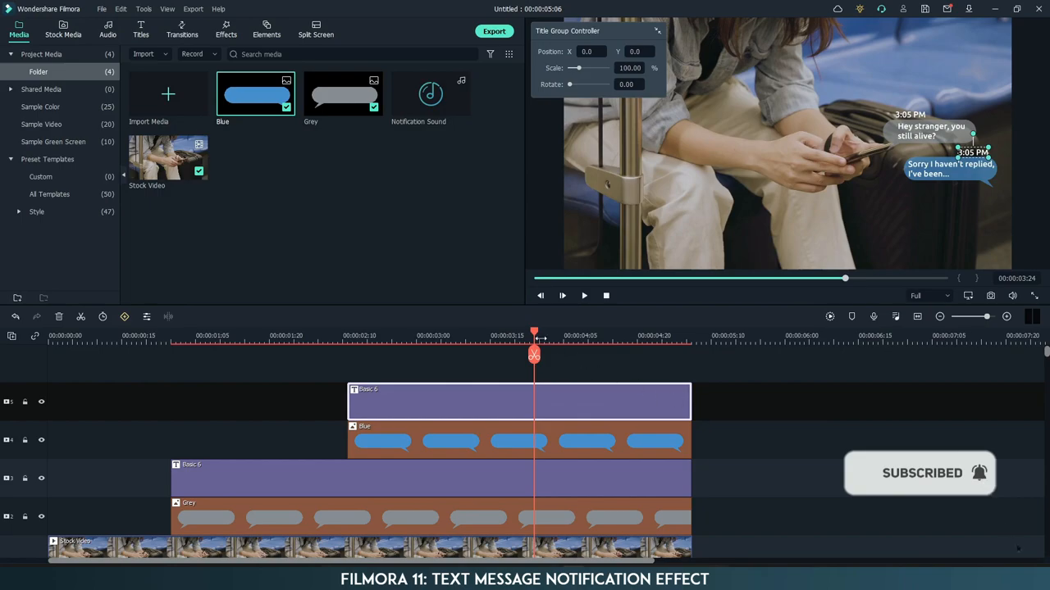
- Place the Notification Sound on the audio track starting at the playhead near one second
drag(537, 336, 131, 336)
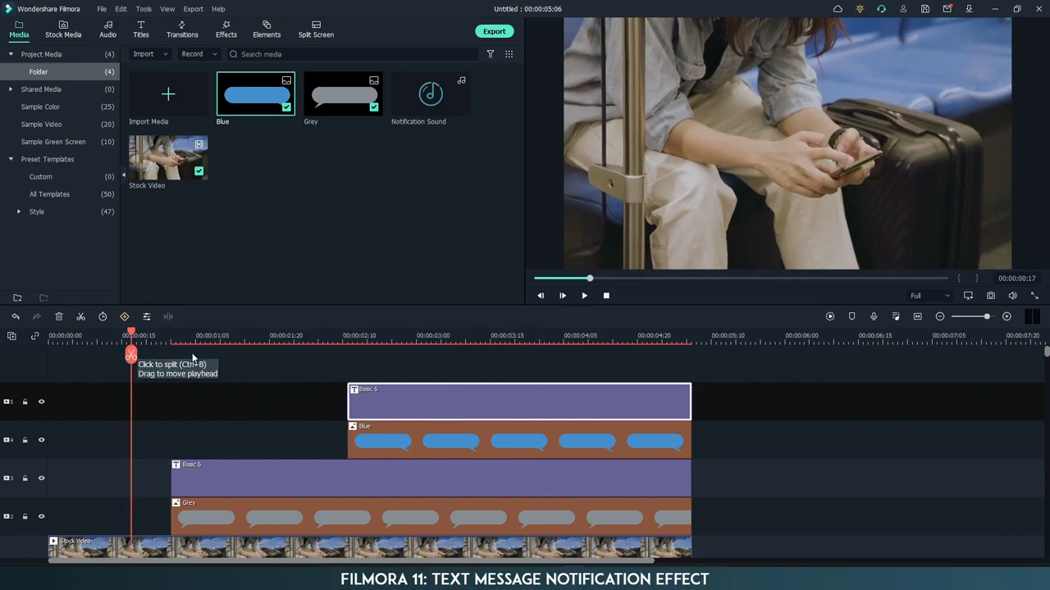
scroll(236, 367, down, 3)
scroll(566, 408, up, 2)
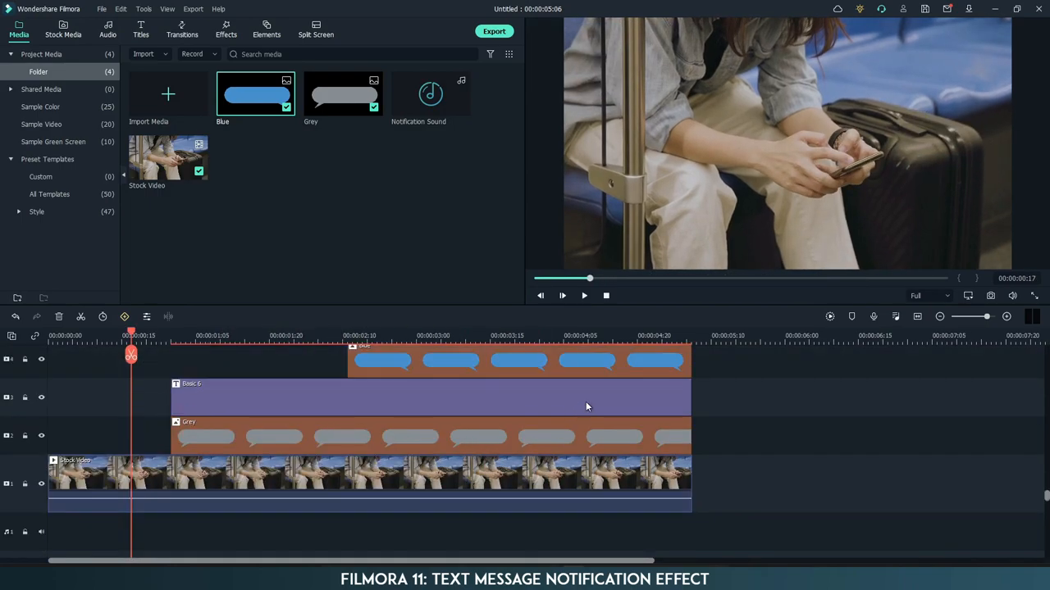
scroll(521, 380, down, 5)
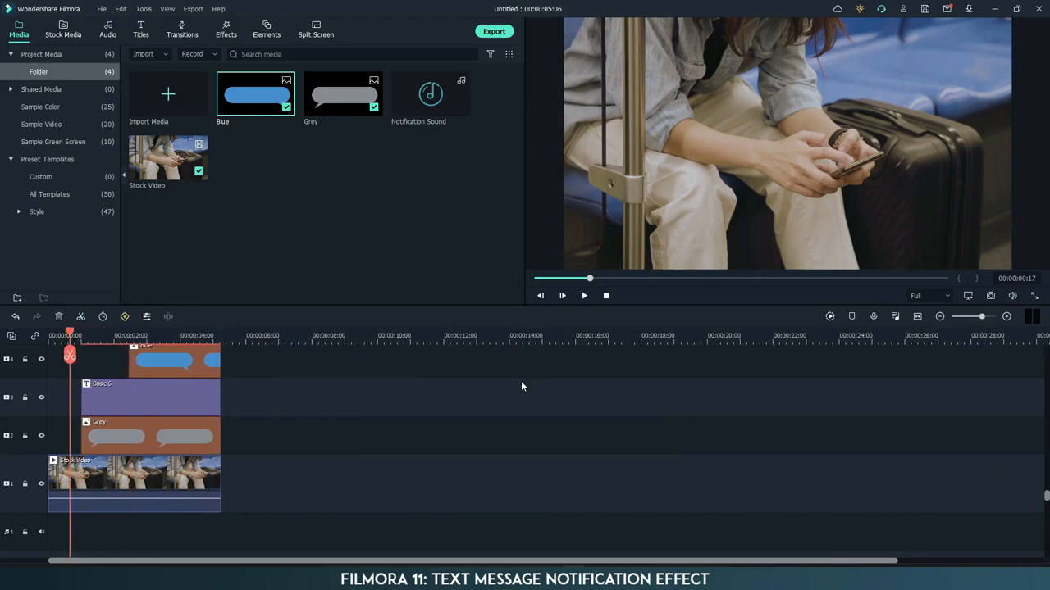
scroll(507, 397, up, 2)
scroll(507, 397, down, 2)
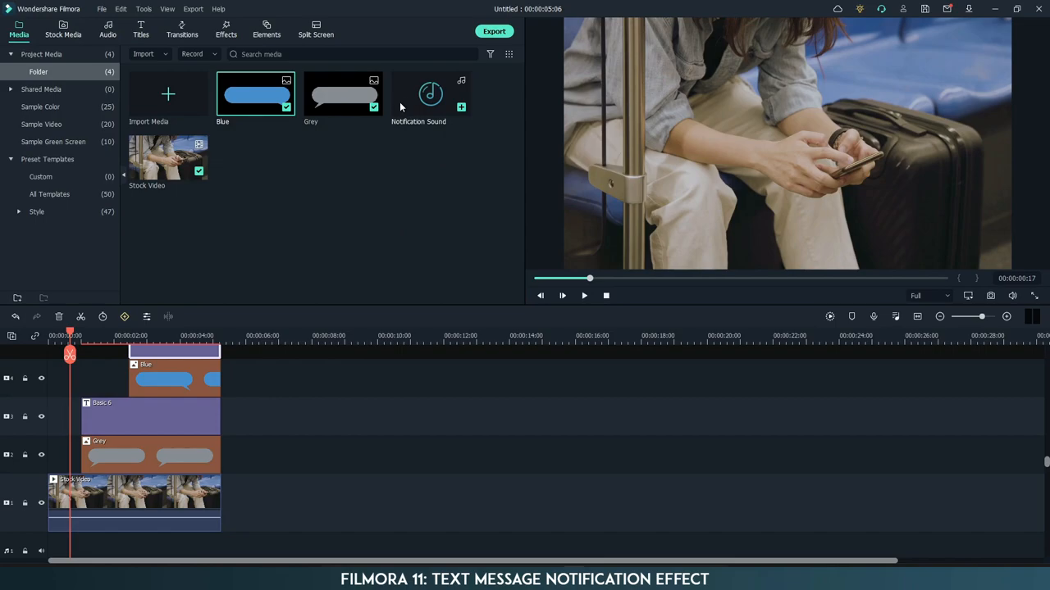
mouse_move(429, 95)
mouse_down()
mouse_move(86, 490)
mouse_move(268, 500)
mouse_move(246, 506)
mouse_up()
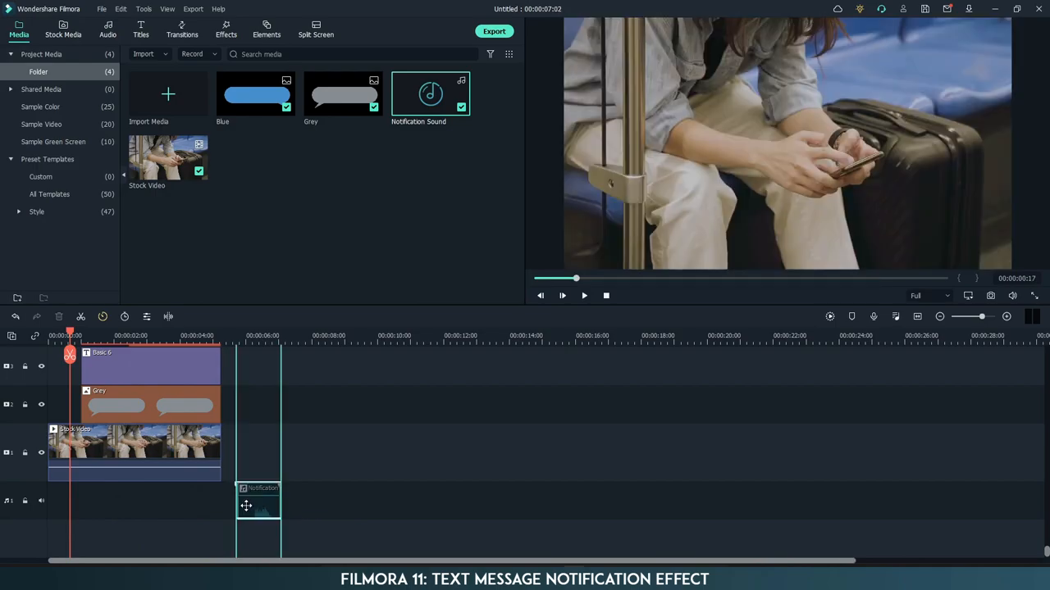
click(248, 510)
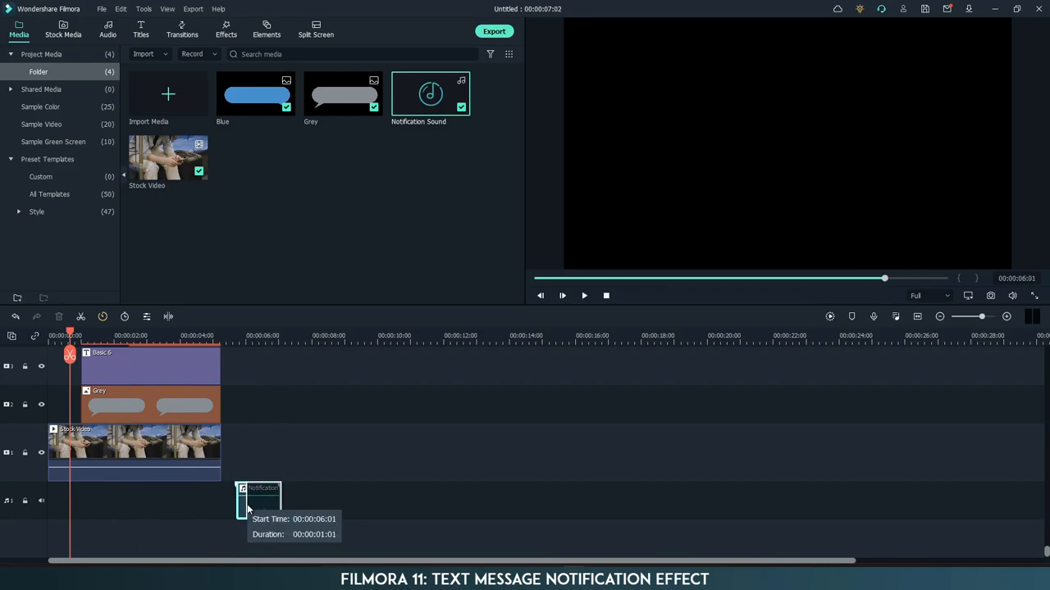
drag(252, 507, 85, 500)
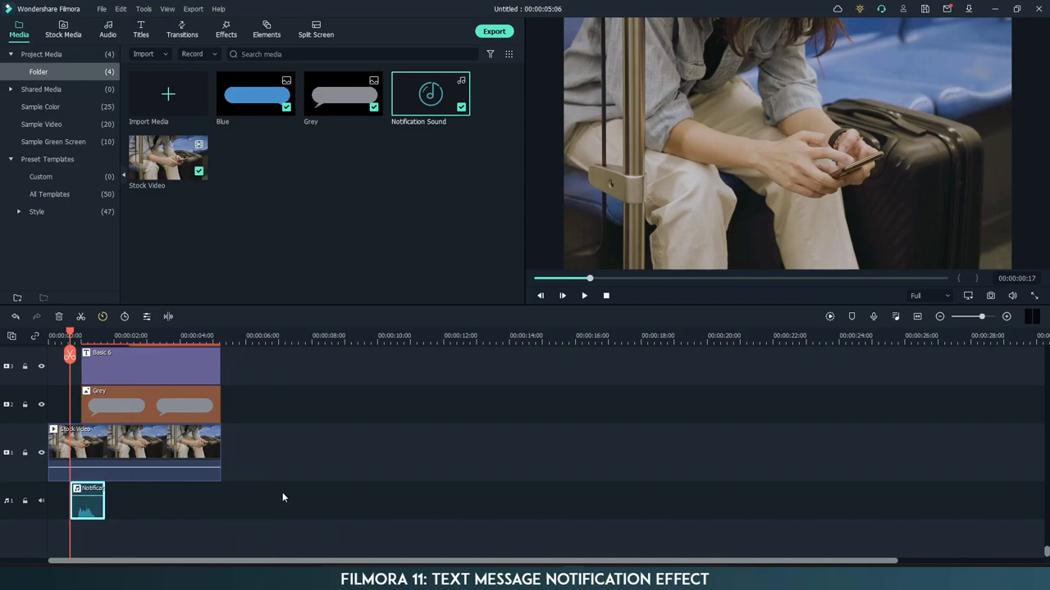
- Set the notification clip's volume to -5 dB in its audio properties
right_click(87, 515)
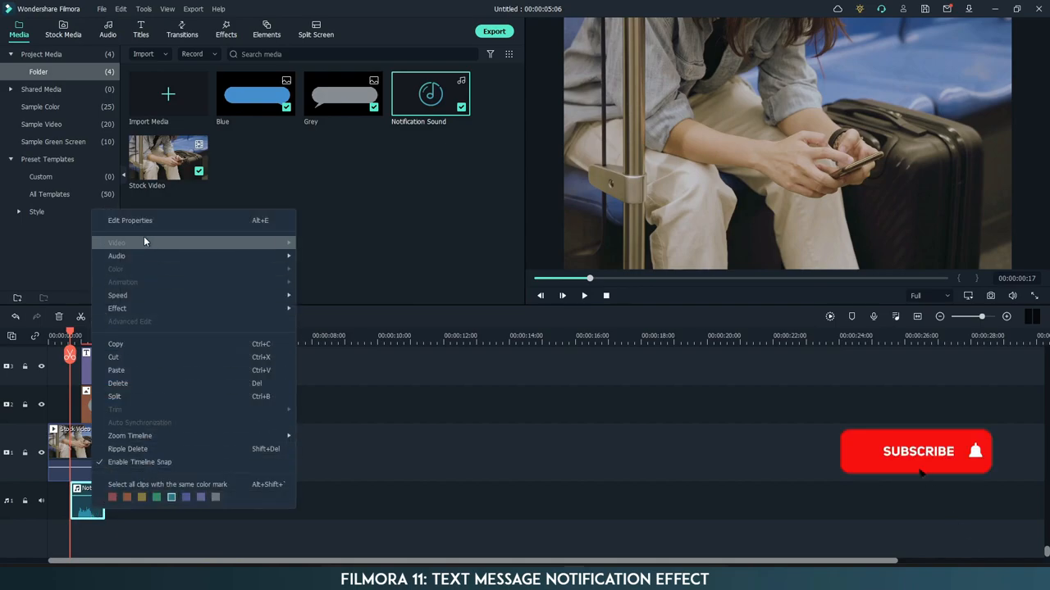
click(141, 226)
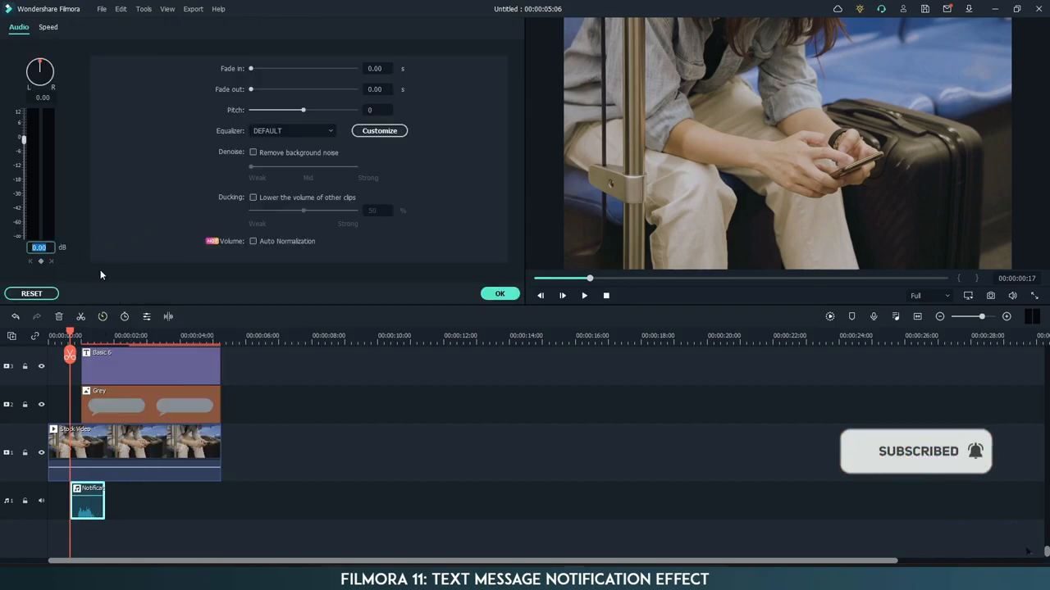
text(-5)
key(Return)
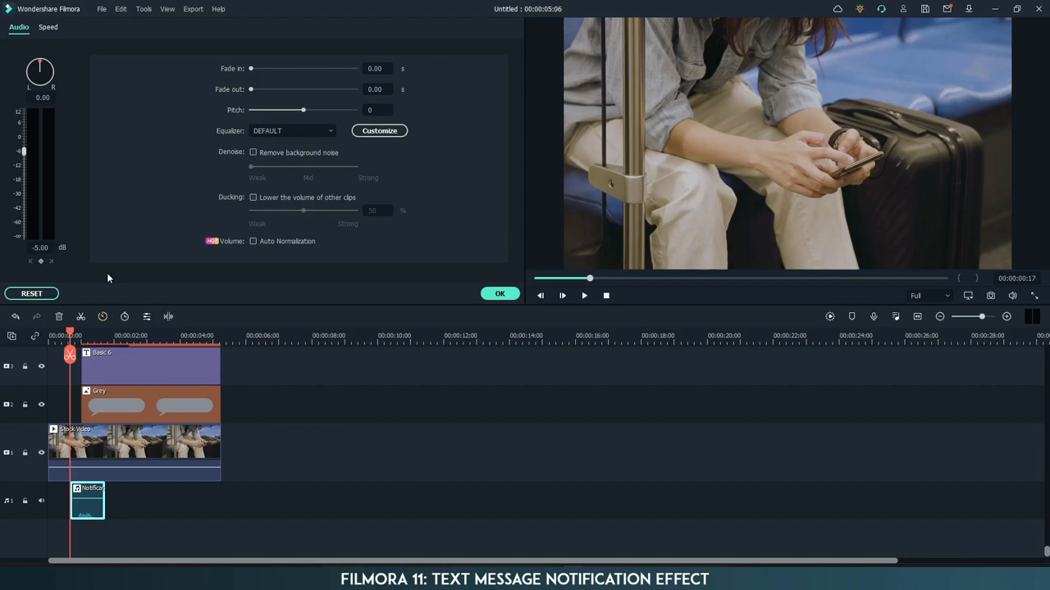
click(500, 294)
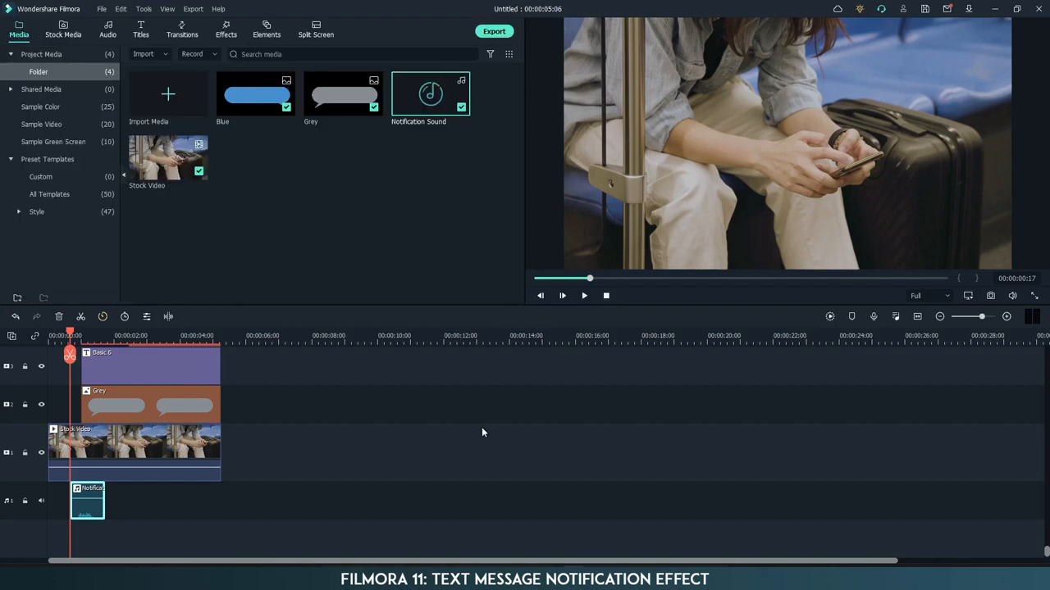
- Copy the notification sound and paste a second one at 00:00:02:06 with the blue bubble
right_click(89, 515)
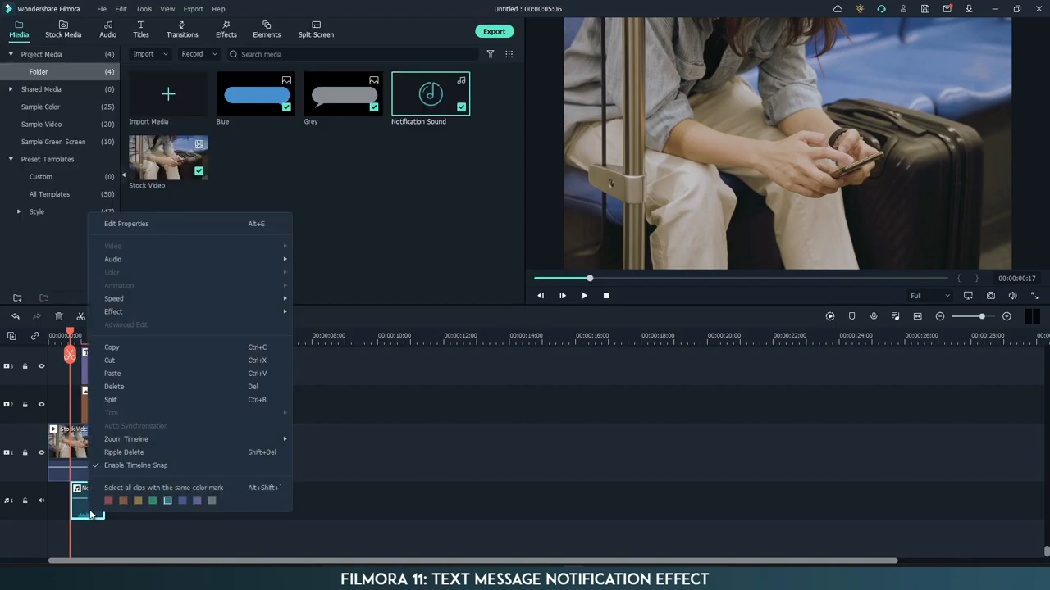
click(135, 351)
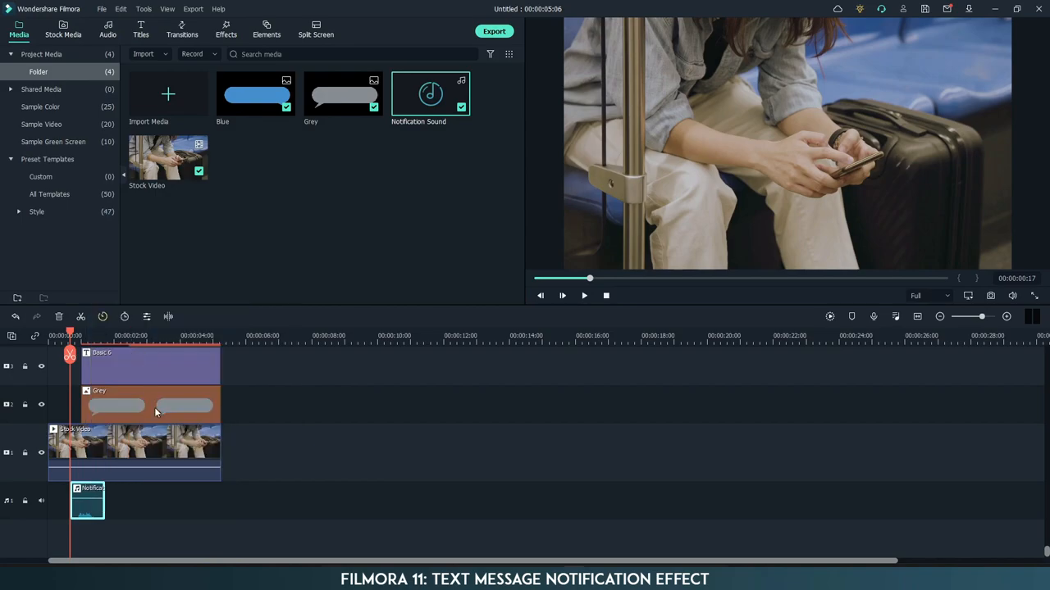
scroll(135, 347, up, 1)
drag(70, 336, 122, 337)
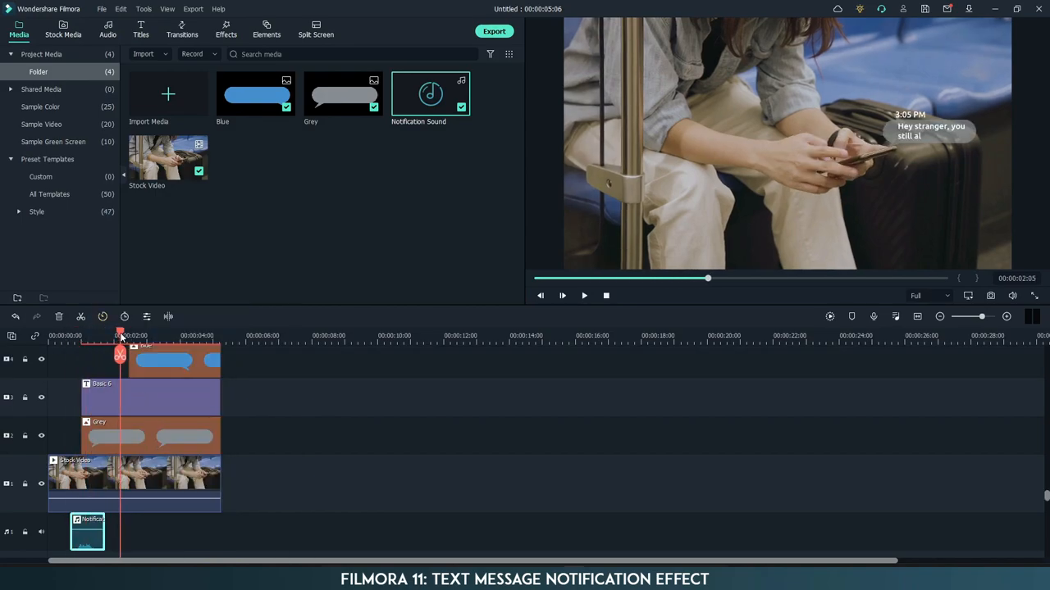
right_click(126, 535)
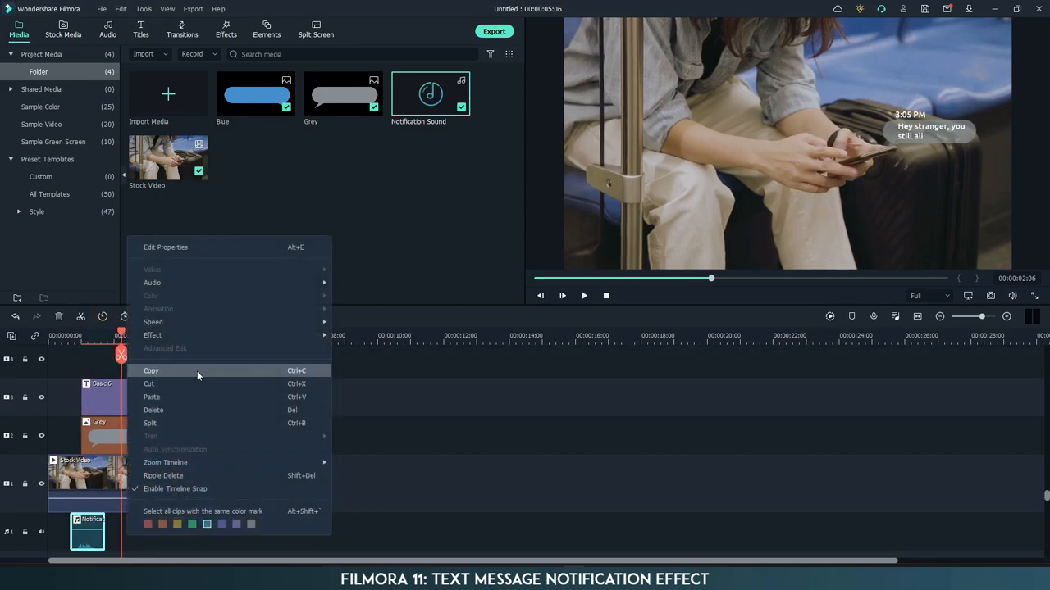
click(165, 396)
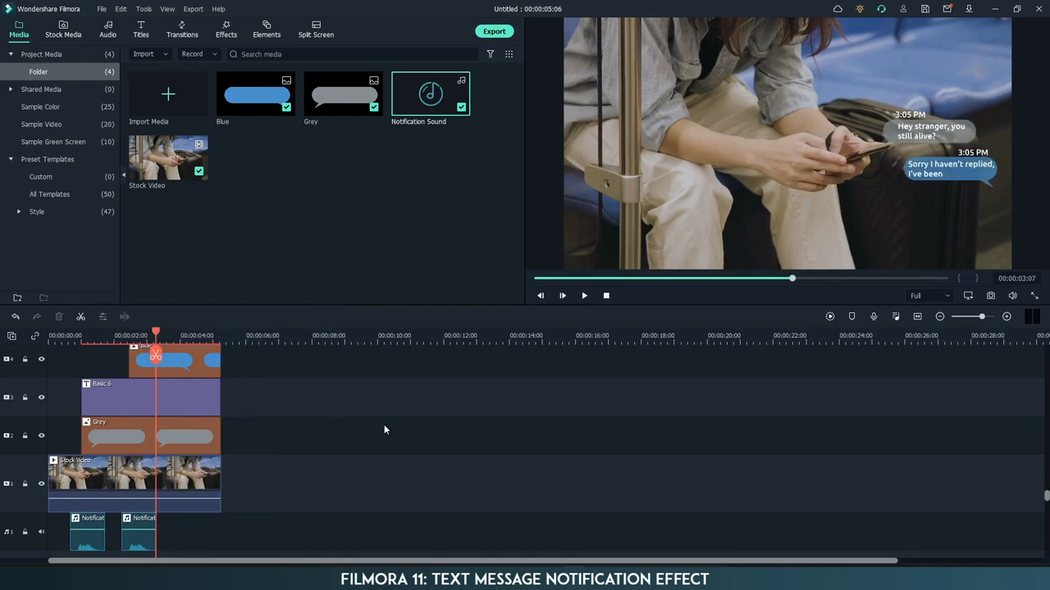
scroll(376, 441, up, 1)
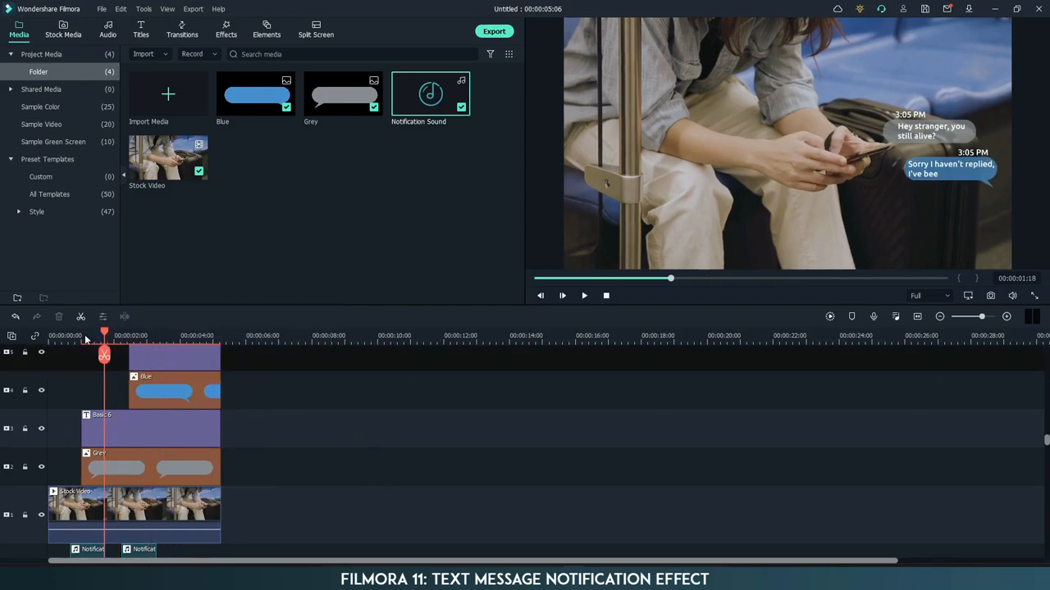
- Render the timeline and play the sequence back from the start
drag(155, 333, 50, 334)
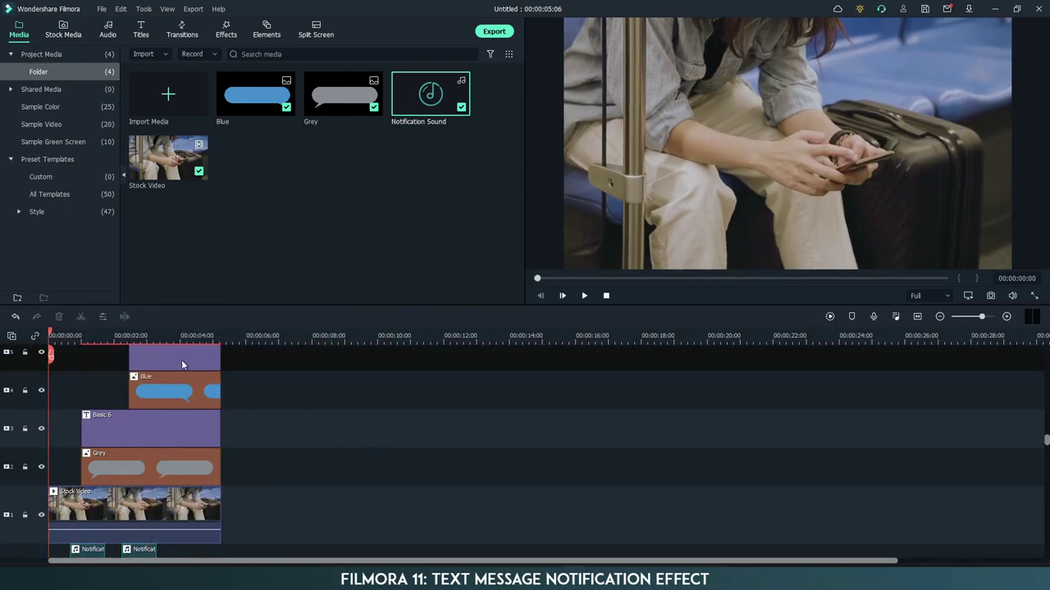
click(830, 316)
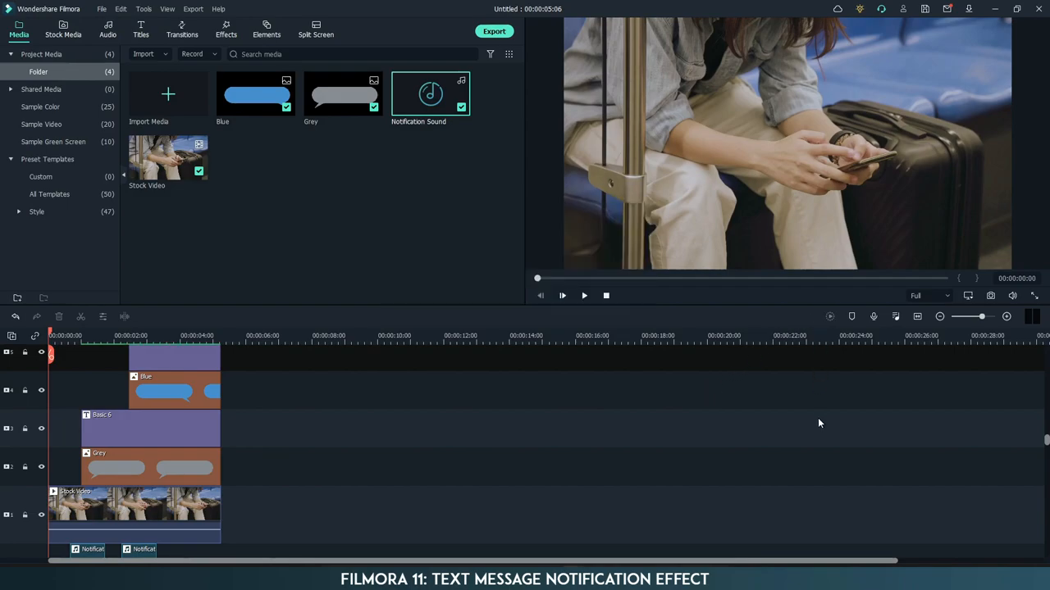
click(584, 296)
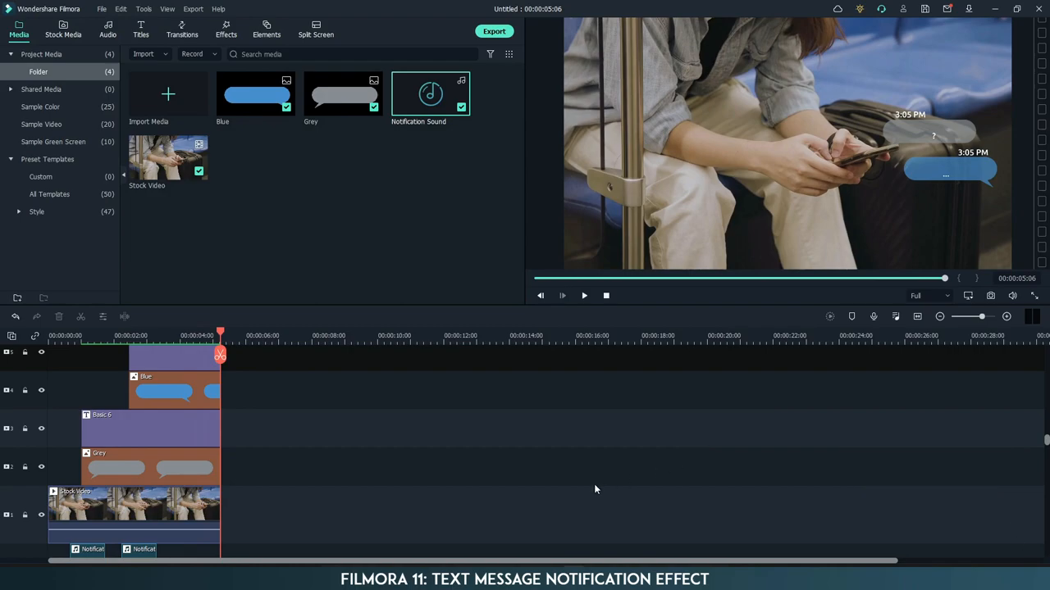
- Extend the 'Hey stranger, you still alive?' text layer to the end of its title and apply
click(165, 435)
right_click(165, 435)
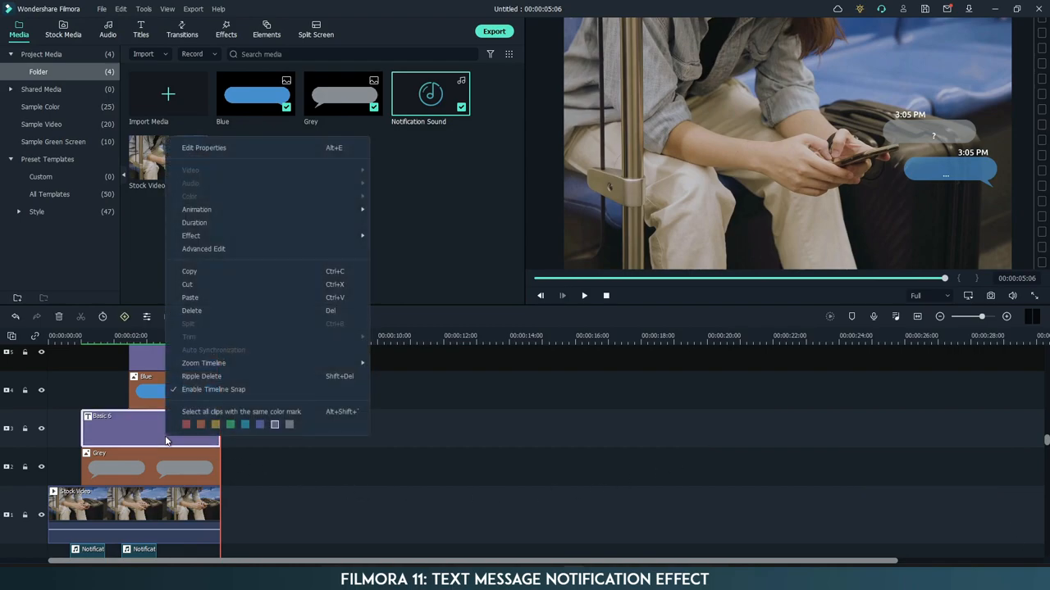
click(203, 147)
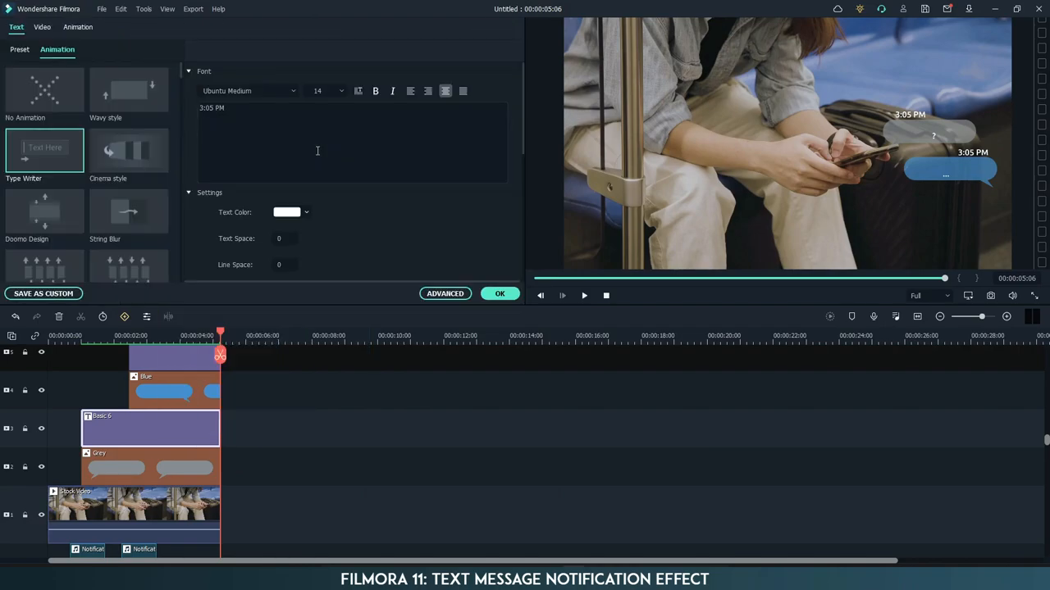
click(445, 293)
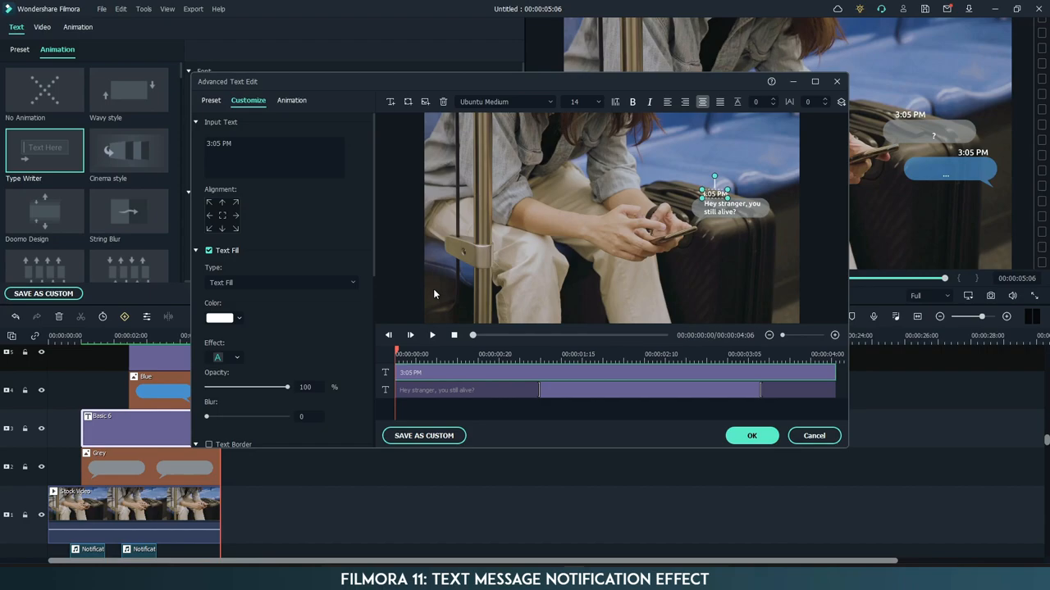
click(697, 388)
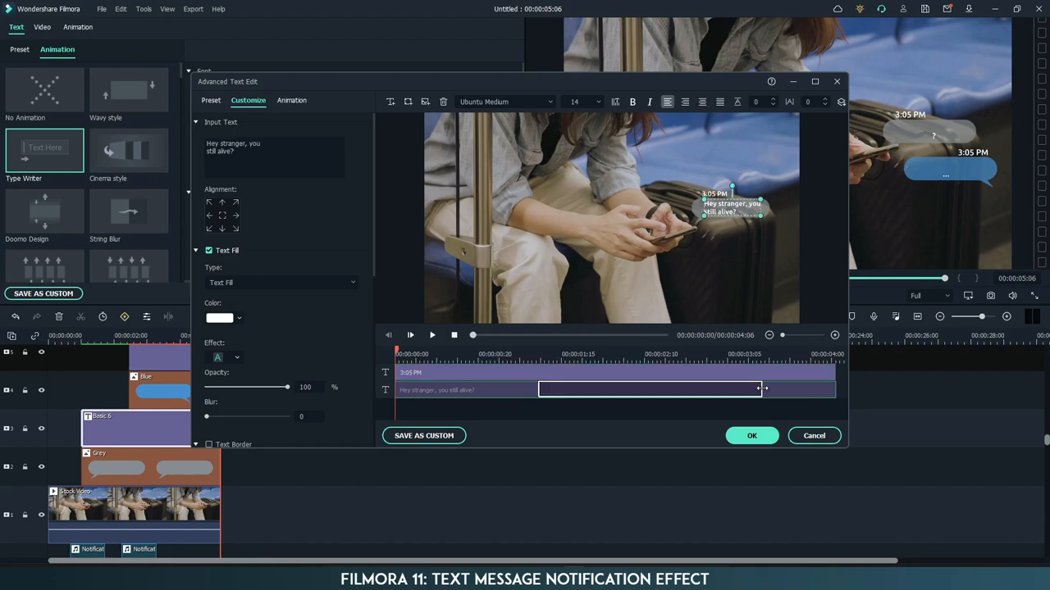
drag(760, 388, 837, 391)
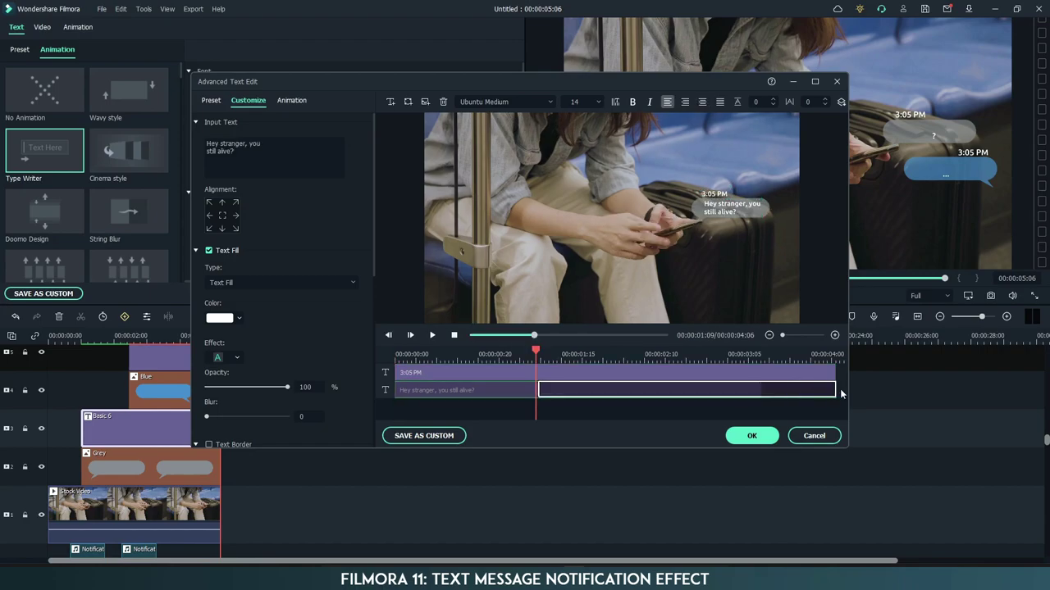
click(752, 435)
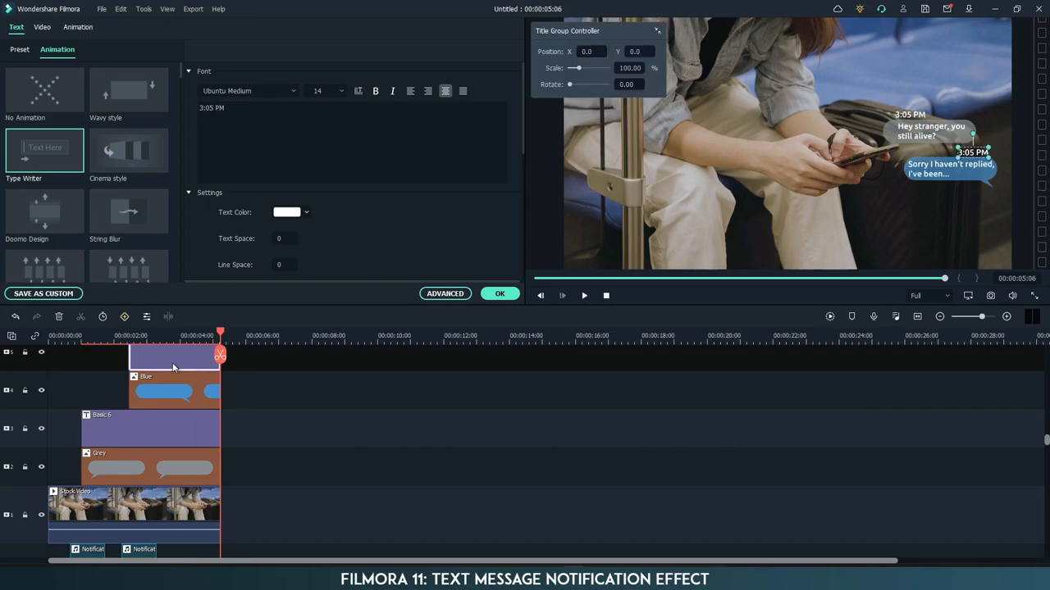
- Extend the 'Sorry I haven't replied' text layer to the end of the blue-bubble title and apply
click(450, 294)
click(745, 392)
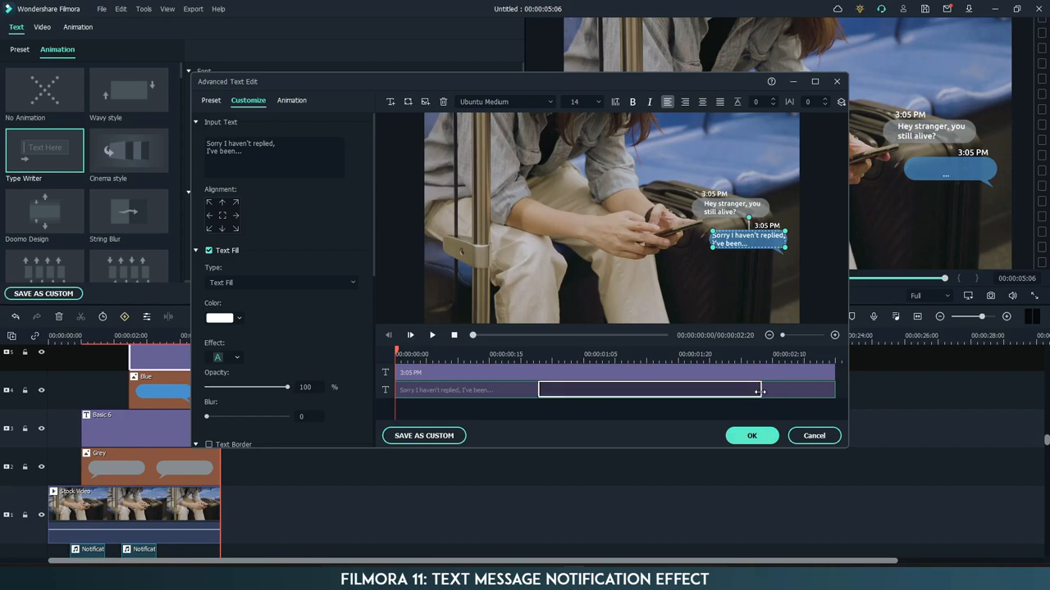
drag(758, 391, 834, 392)
click(751, 435)
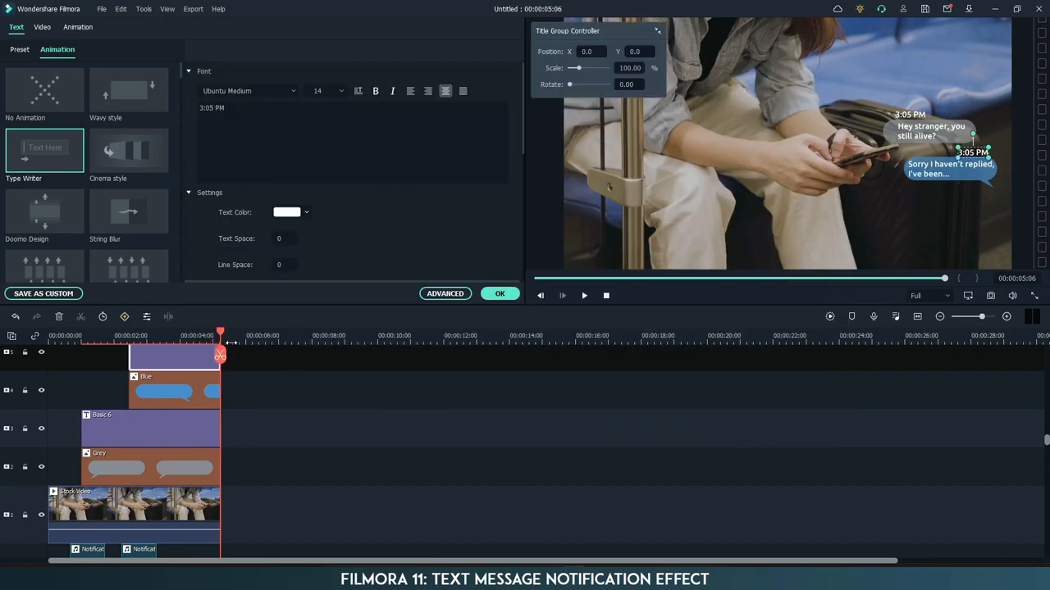
scroll(221, 336, down, 2)
drag(175, 334, 146, 334)
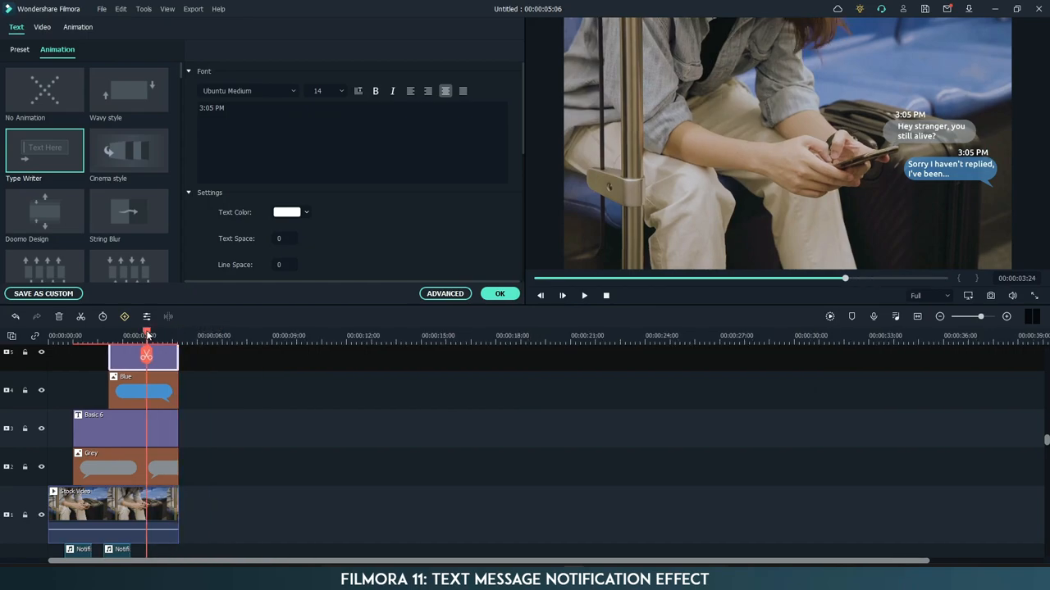
- Play the ending with both messages shown, then close the title properties with OK
click(583, 295)
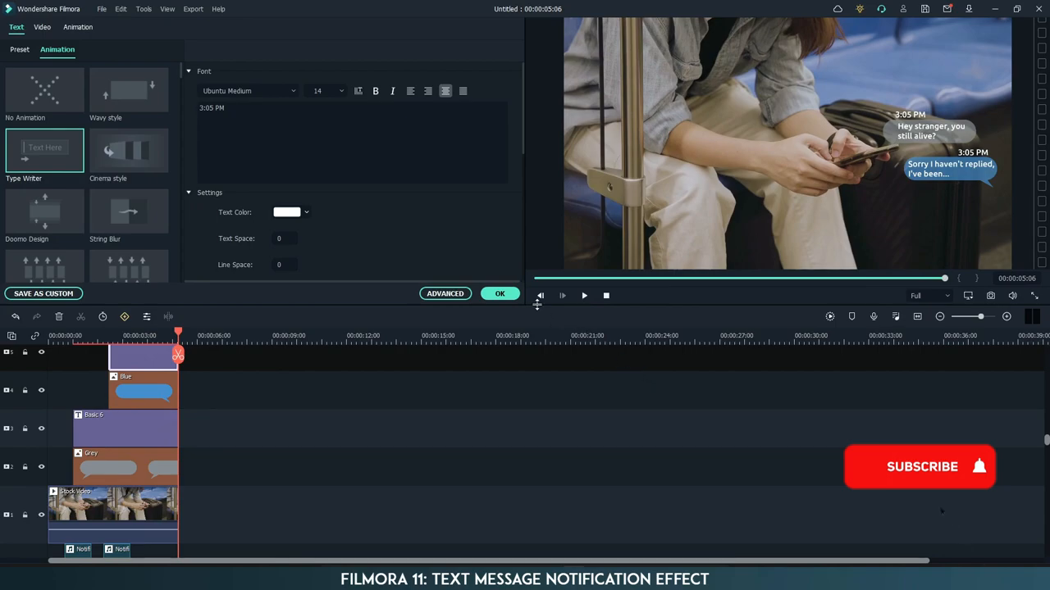
click(500, 293)
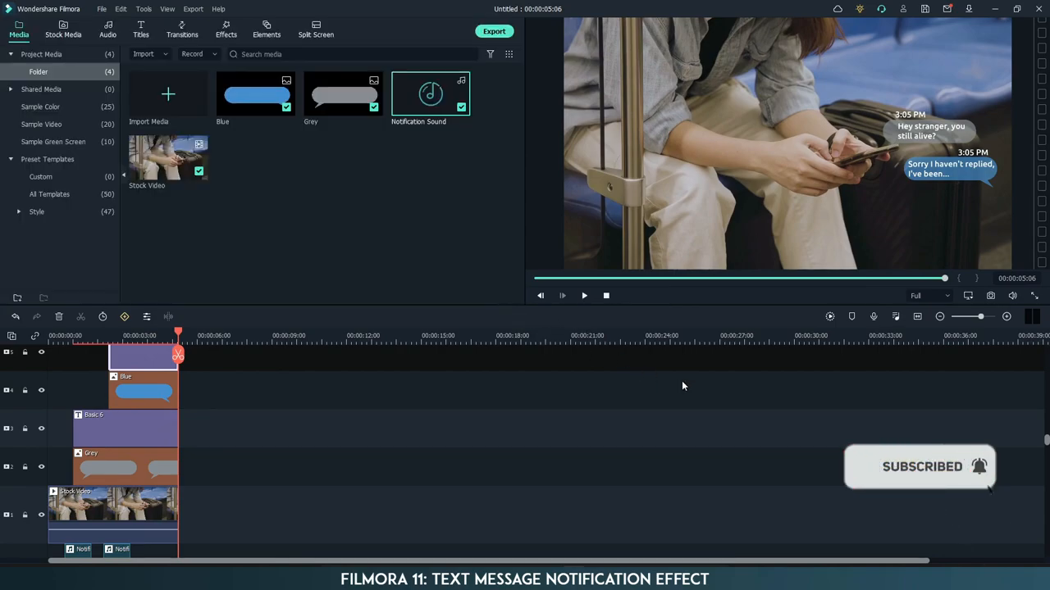